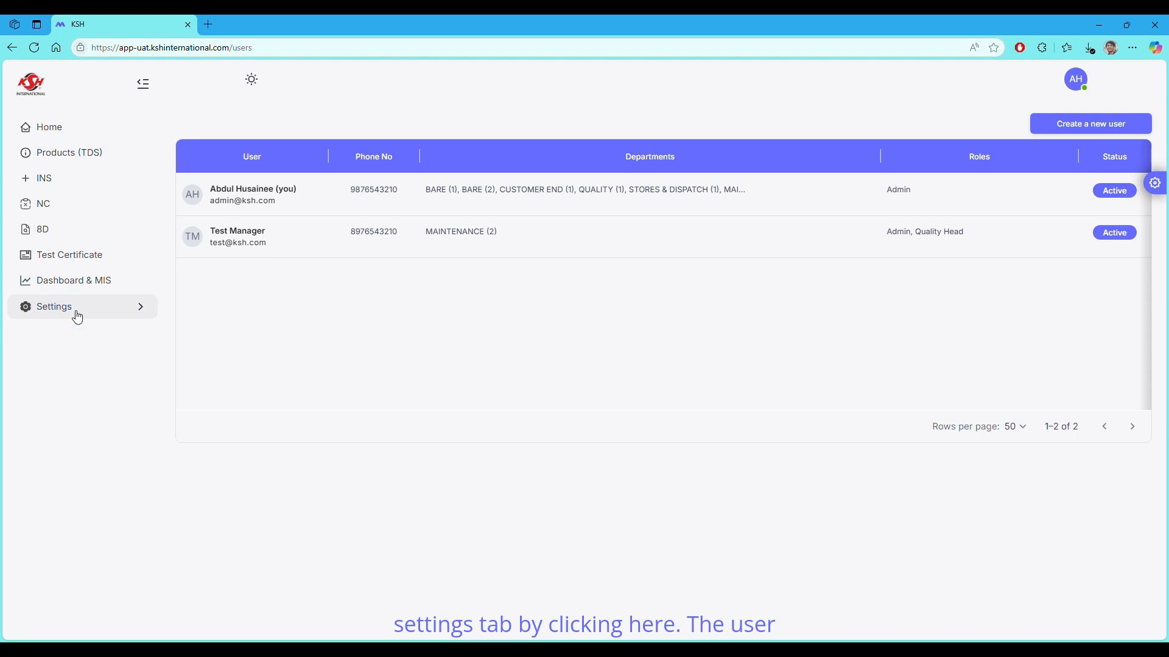
- Expand the settings, view the blank form for creating a new user, and close it without creating one
{"action": "left_click", "coordinate": [75, 312]}
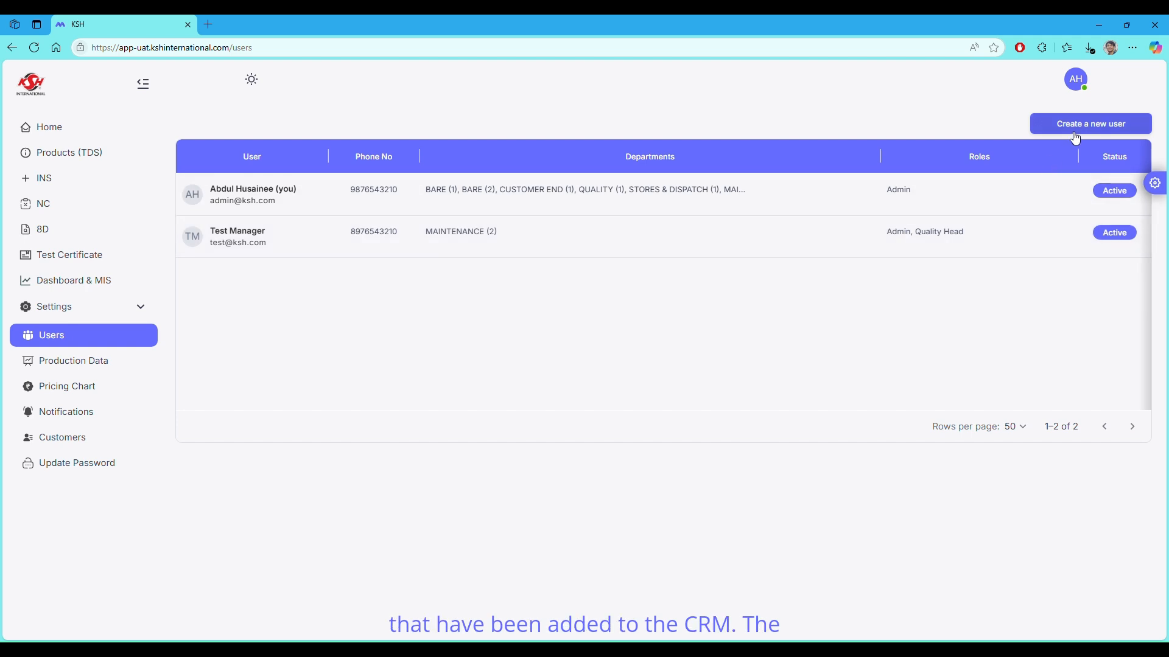
{"action": "left_click", "coordinate": [1076, 129]}
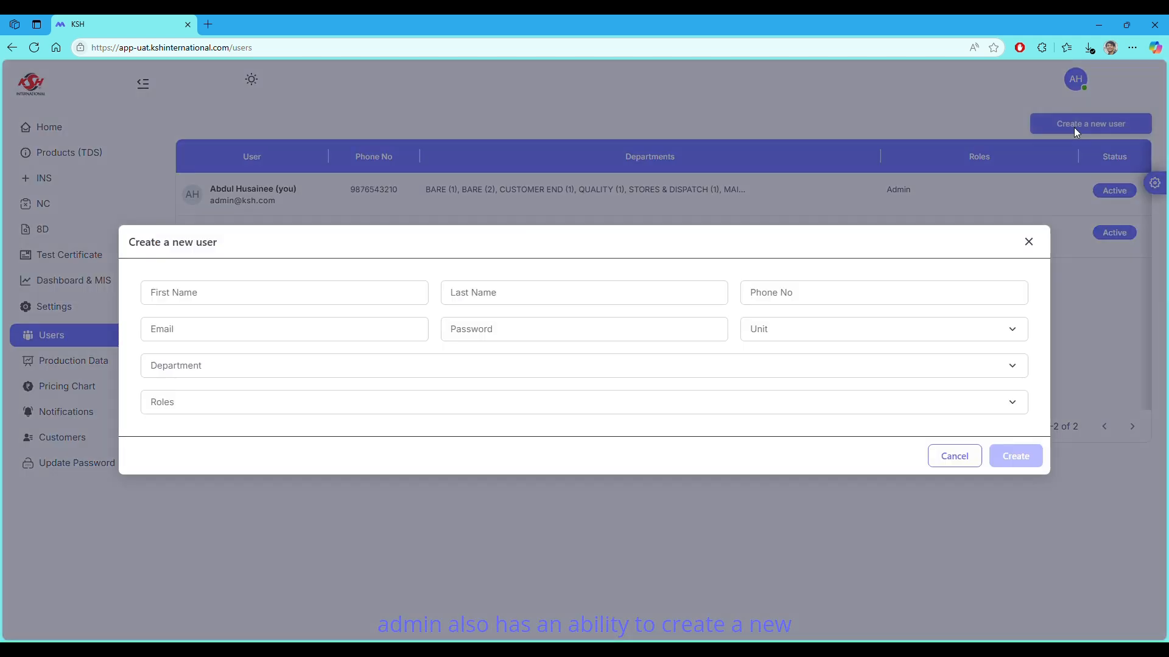
{"action": "left_click", "coordinate": [1028, 242]}
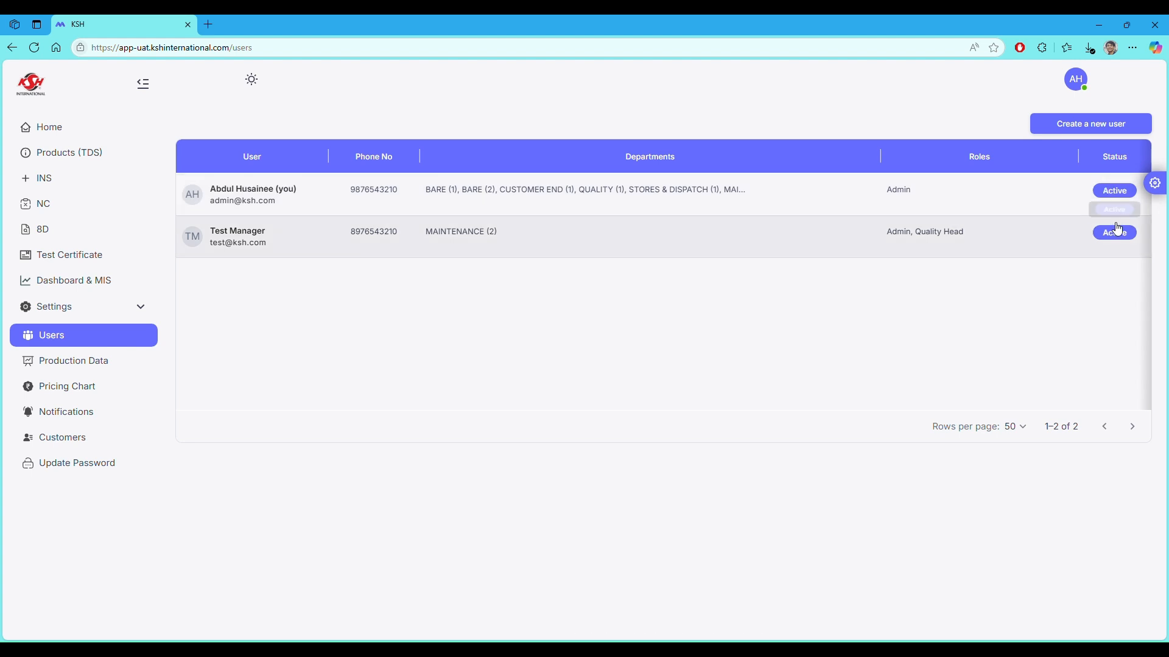
- Open the second user's details, set the user to inactive and add Unit-1 to the assigned units
{"action": "left_click", "coordinate": [289, 252]}
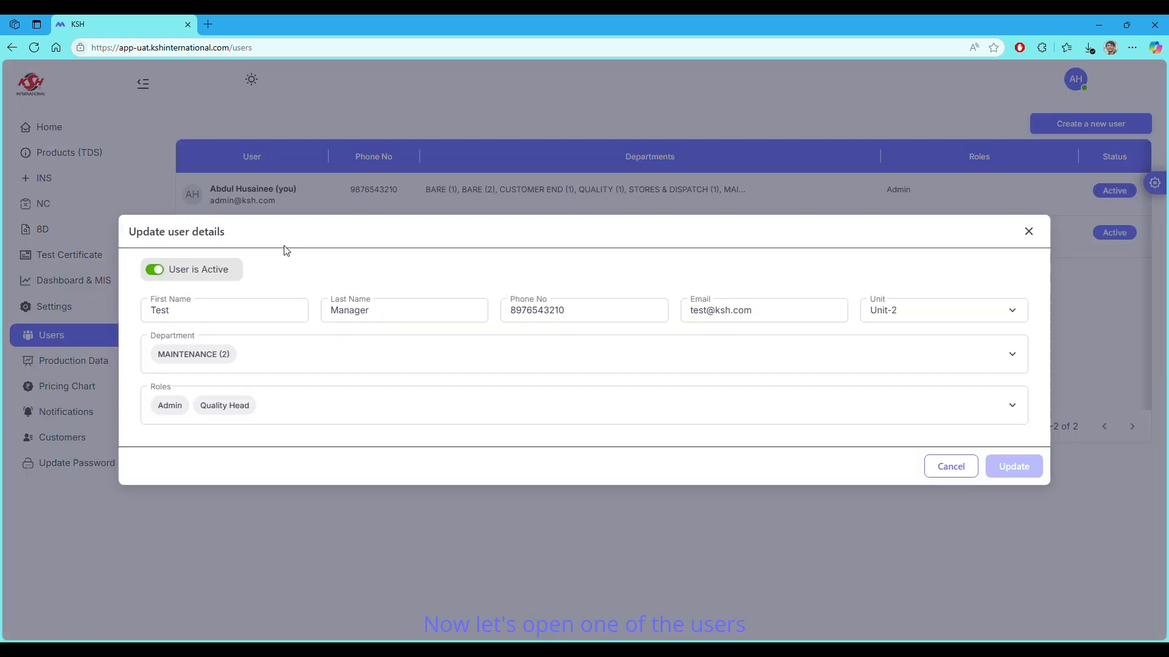
{"action": "left_click", "coordinate": [162, 277]}
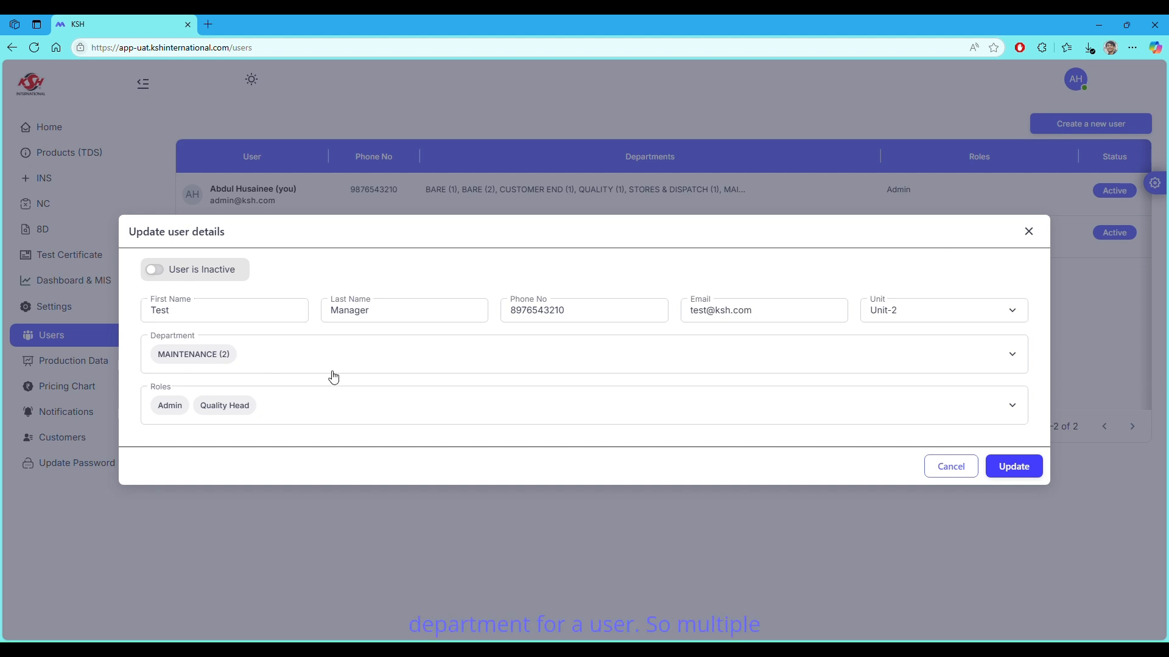
{"action": "left_click", "coordinate": [891, 315]}
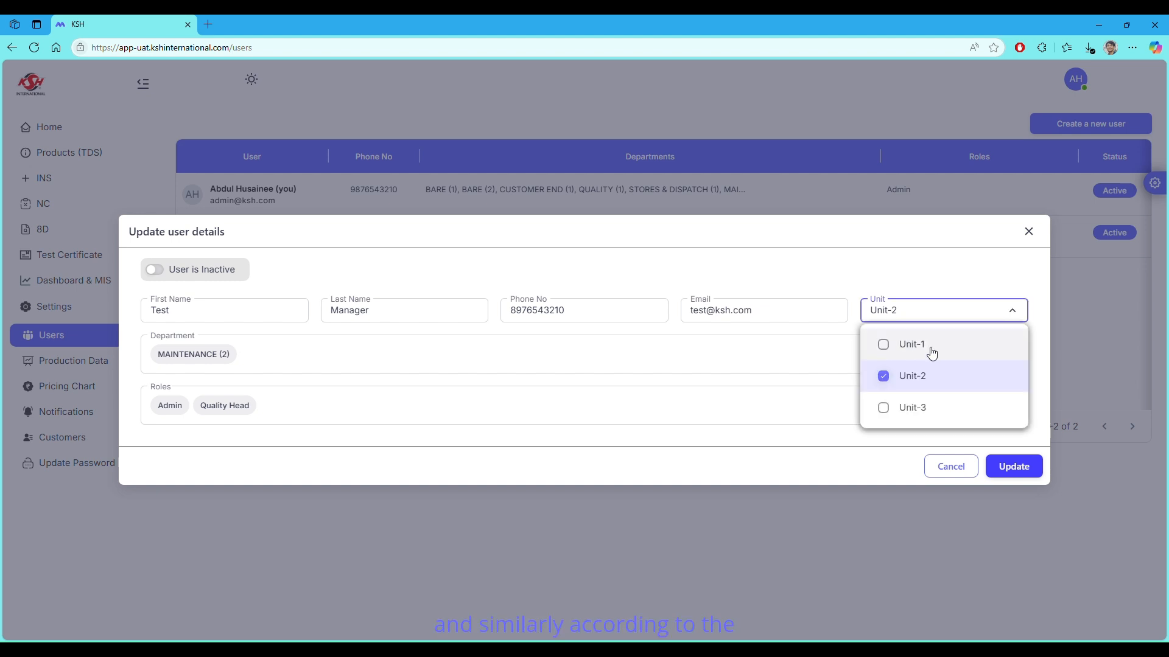
{"action": "left_click", "coordinate": [951, 354]}
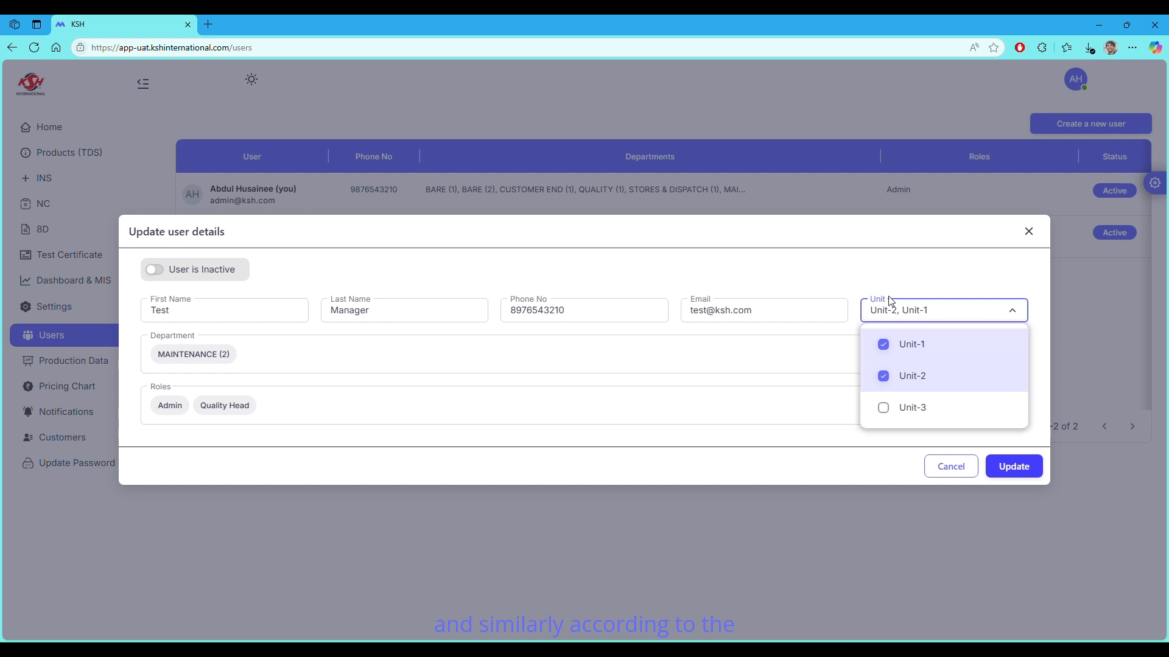
{"action": "left_click", "coordinate": [891, 306]}
- Check which departments are available for the chosen units, and add Unit-3 to the user's units
{"action": "left_click", "coordinate": [339, 358]}
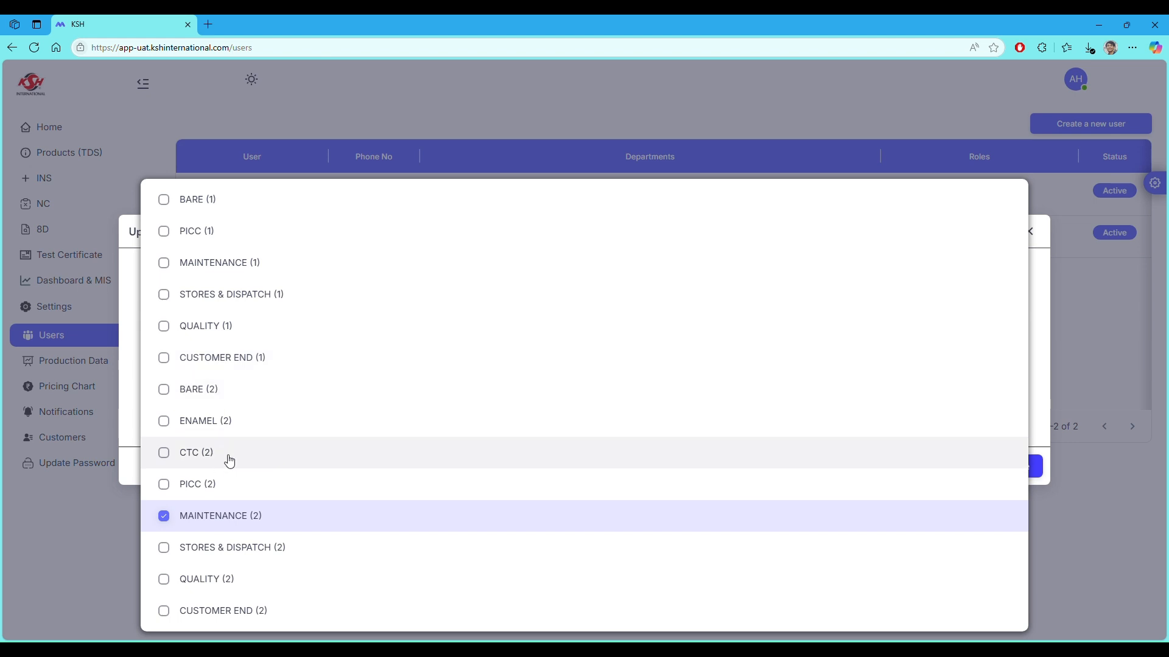
{"action": "left_click", "coordinate": [133, 335]}
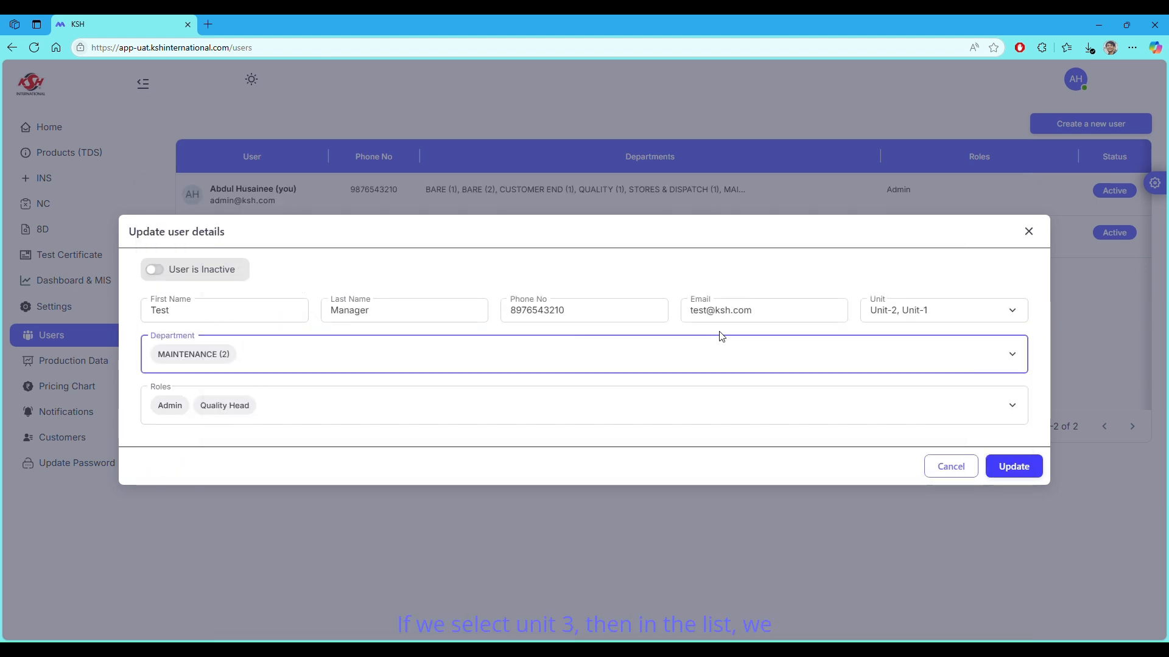
{"action": "left_click", "coordinate": [929, 311]}
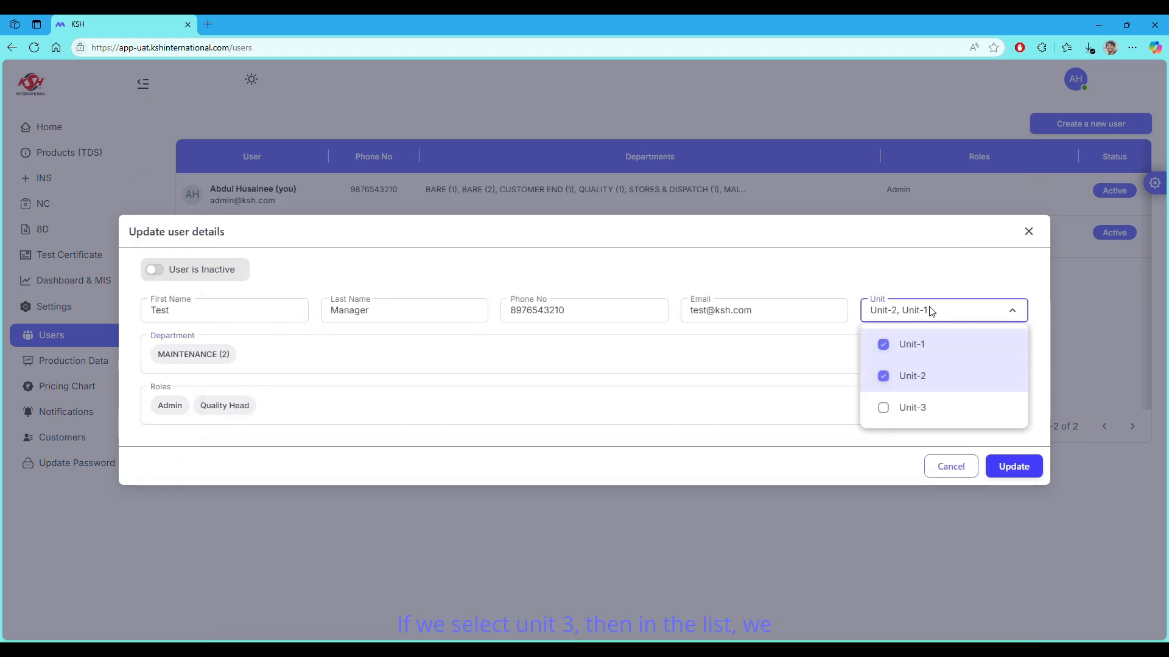
{"action": "left_click", "coordinate": [903, 408]}
- Add PICC (3) to the user's departments
{"action": "left_click", "coordinate": [408, 349]}
{"action": "left_click", "coordinate": [407, 349]}
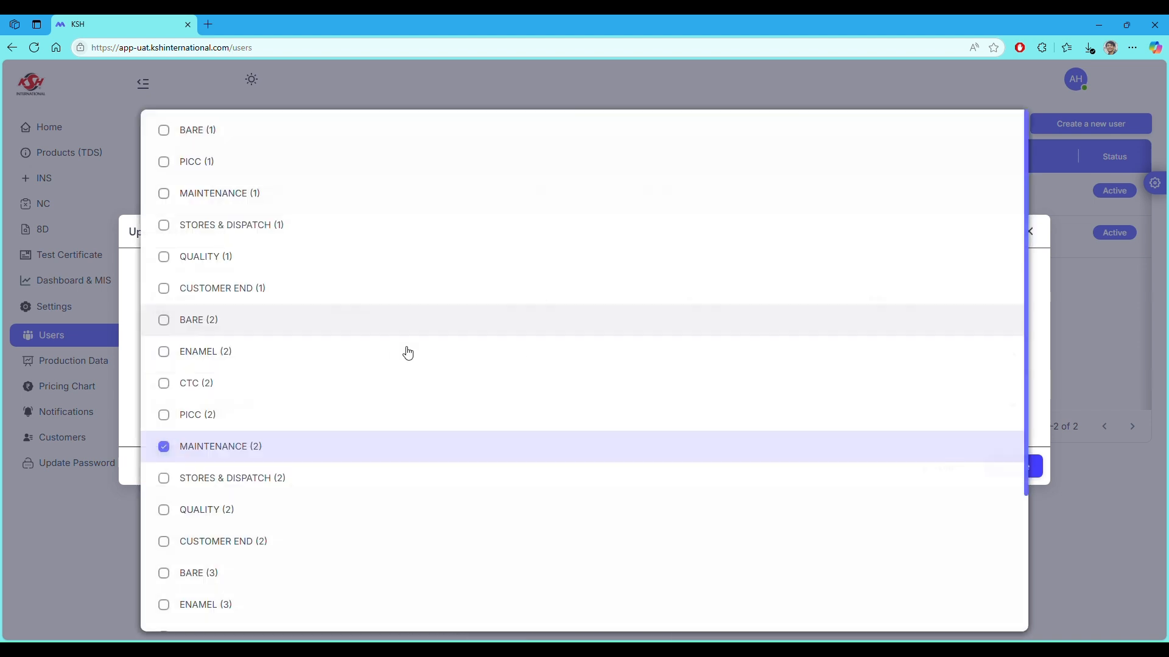
{"action": "scroll", "coordinate": [412, 498], "scroll_direction": "down", "scroll_amount": 3}
{"action": "scroll", "coordinate": [415, 501], "scroll_direction": "down", "scroll_amount": 1}
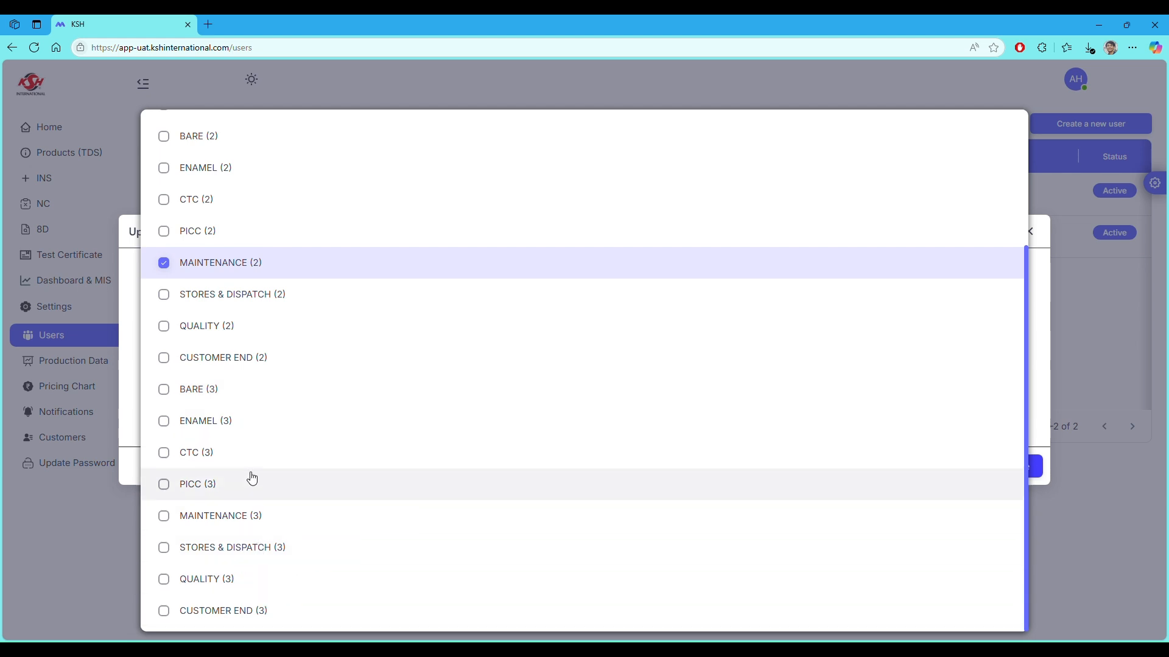
{"action": "left_click", "coordinate": [232, 485]}
{"action": "key", "text": "Escape"}
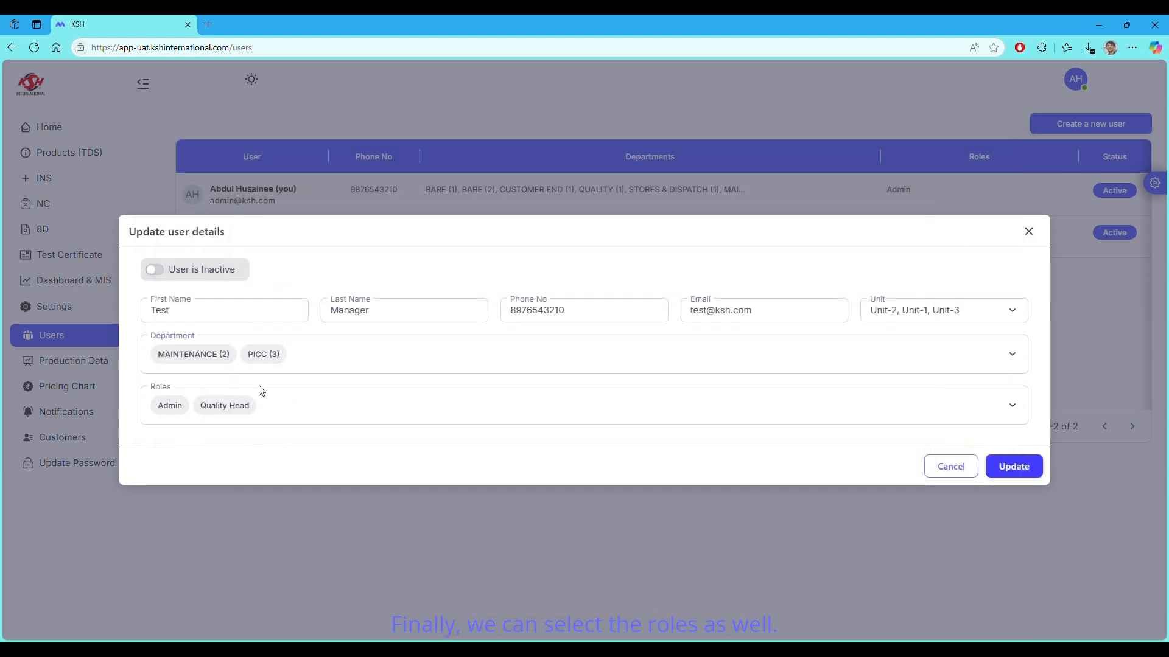
- Add the Quality Manager role to the user and save the updated details
{"action": "left_click", "coordinate": [223, 412]}
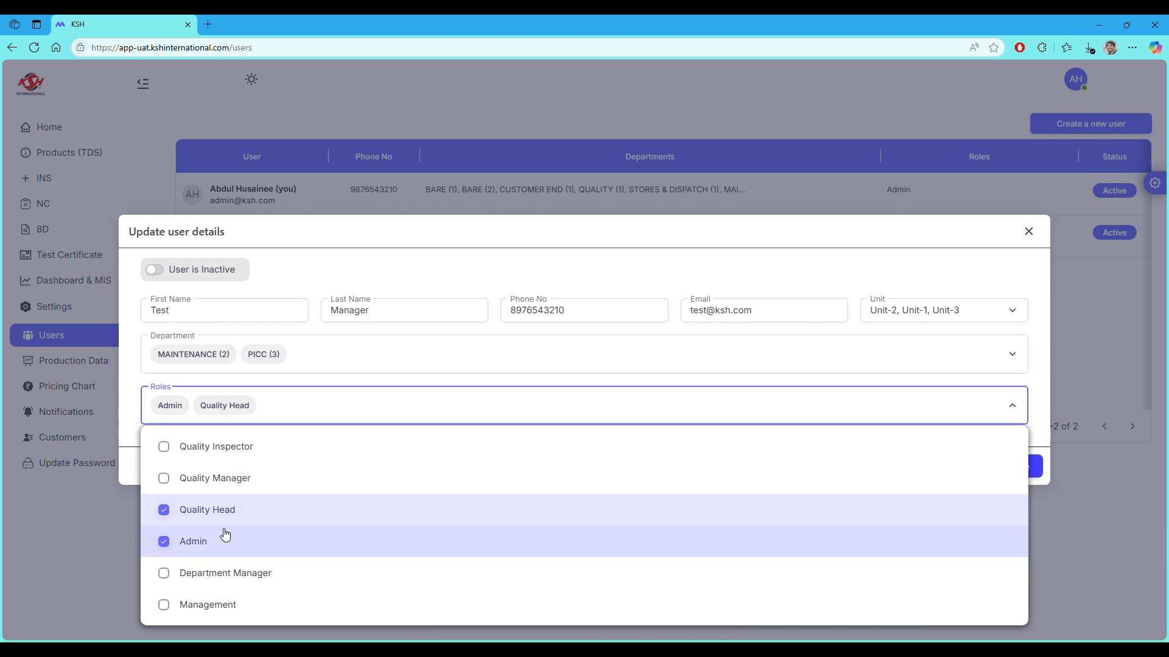
{"action": "left_click", "coordinate": [176, 480]}
{"action": "left_click", "coordinate": [136, 404]}
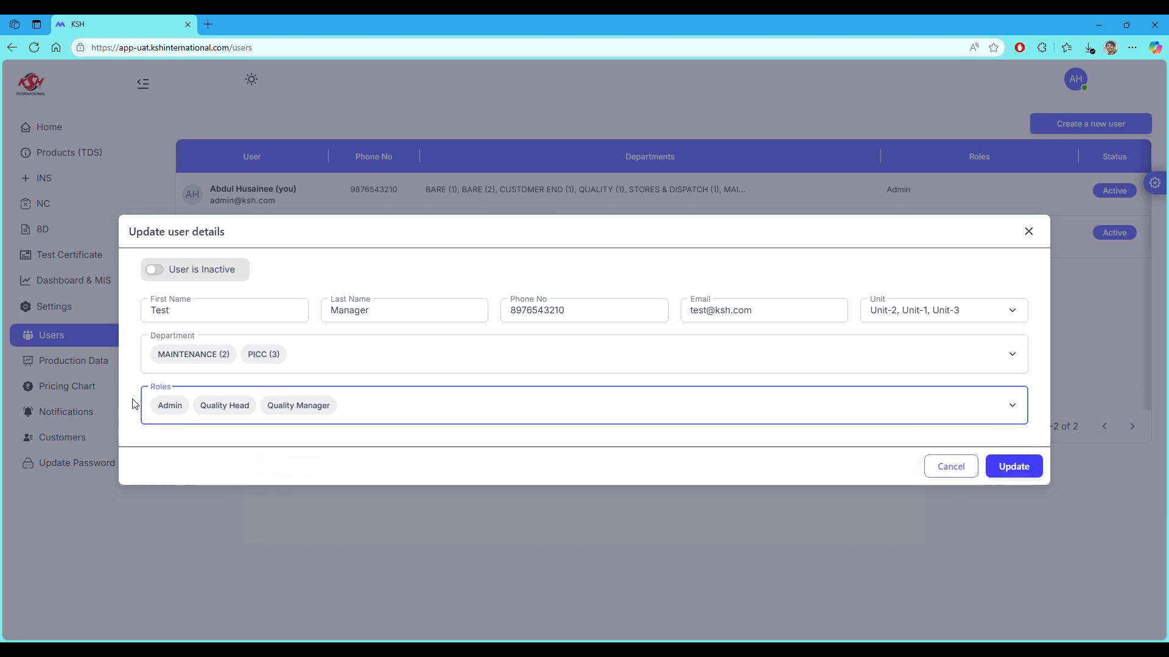
{"action": "left_click", "coordinate": [1008, 467]}
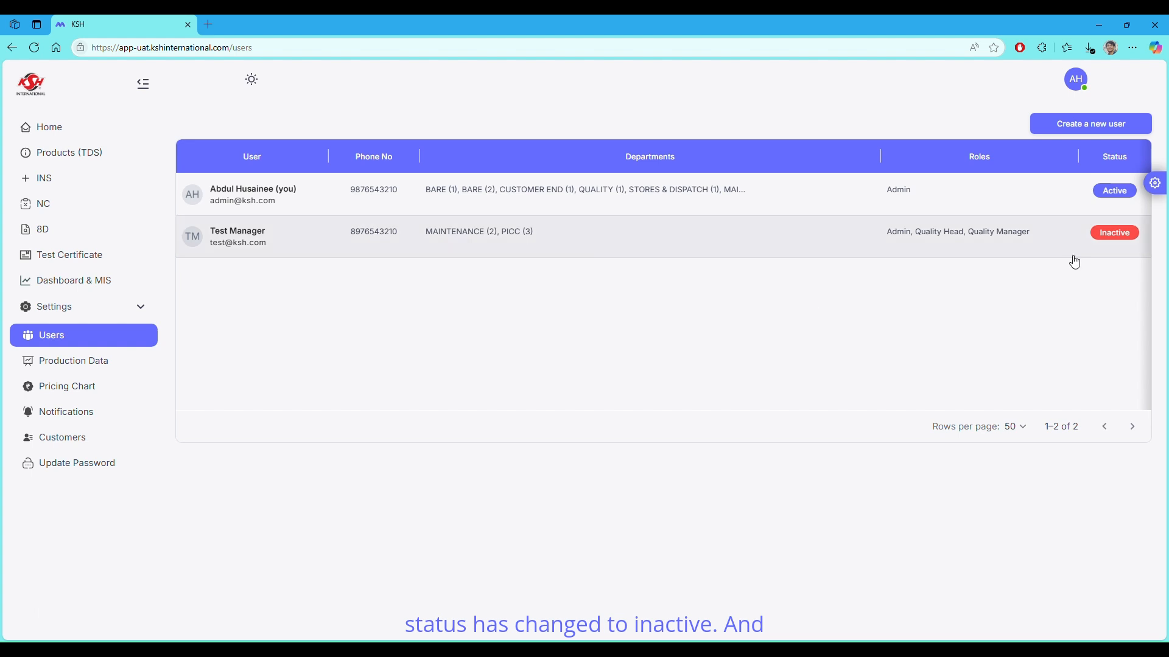
- Reopen the inactive user's details, set the user back to active and save the change
{"action": "left_click", "coordinate": [1113, 233]}
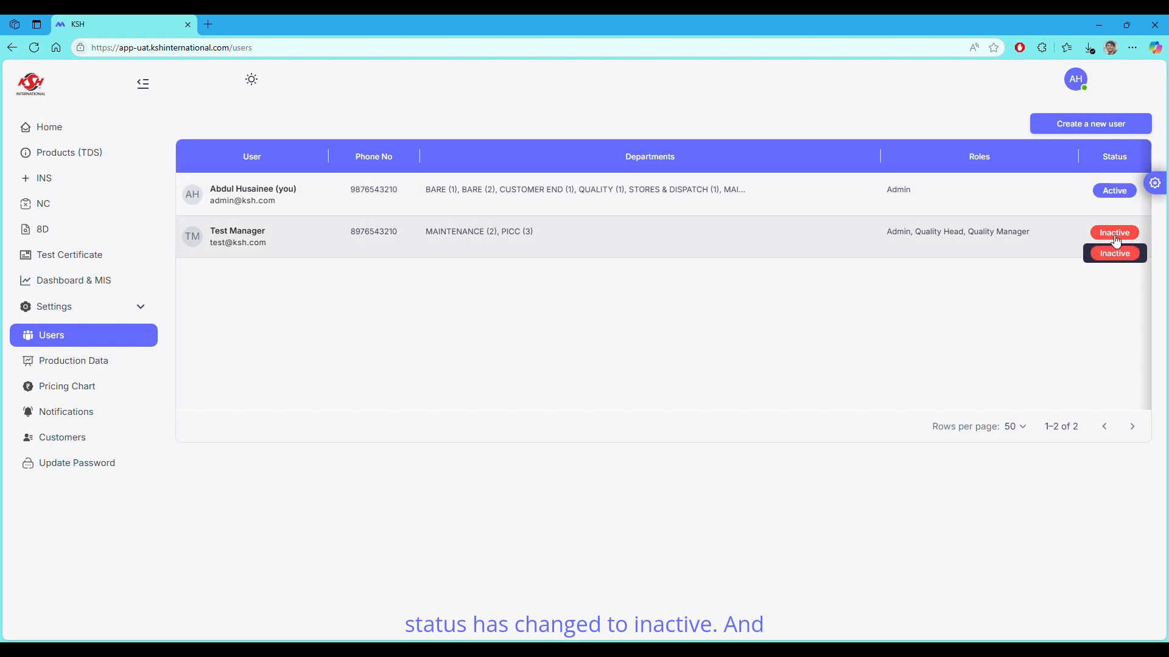
{"action": "left_click", "coordinate": [410, 251]}
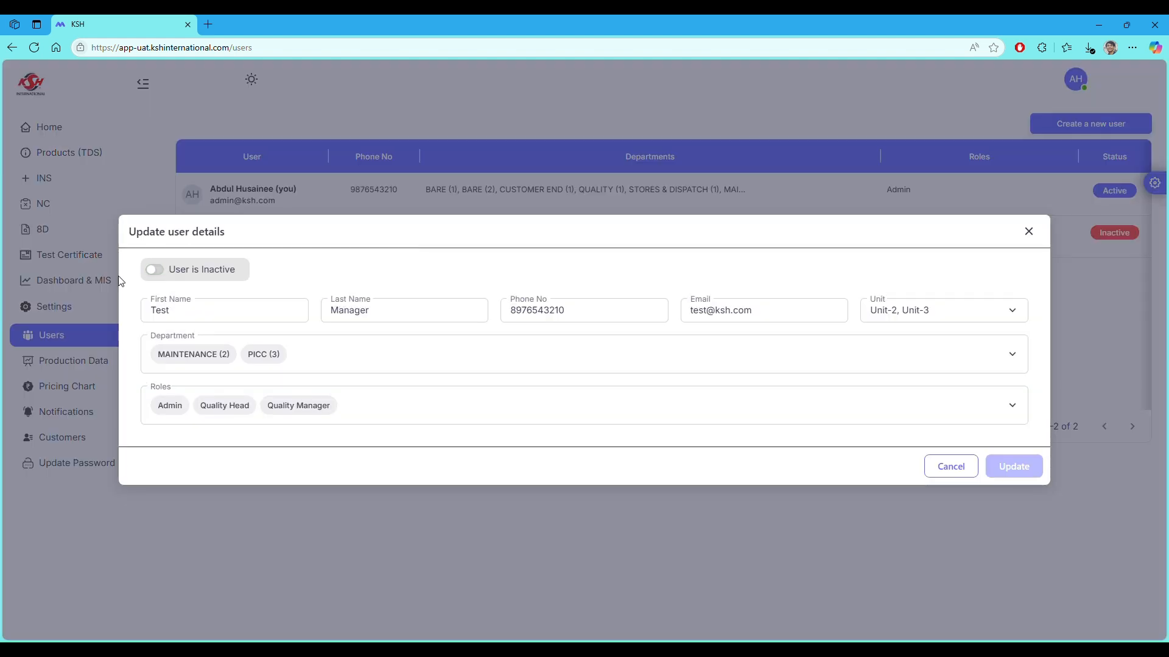
{"action": "left_click", "coordinate": [153, 270]}
{"action": "left_click", "coordinate": [1013, 468]}
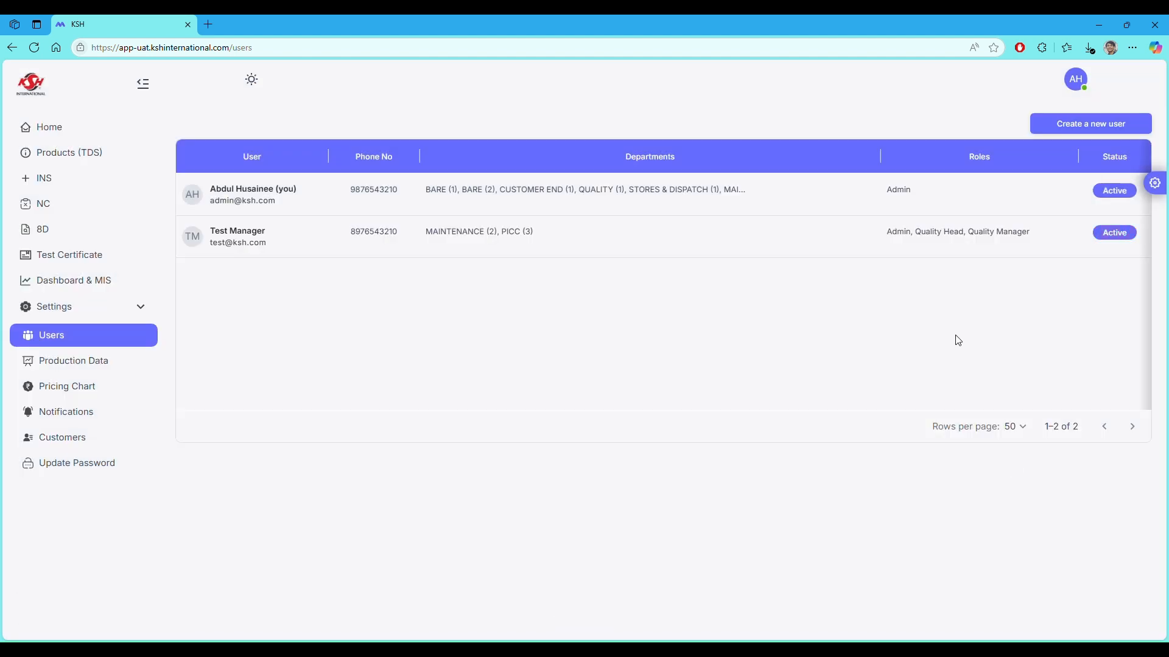
- Start a Production Data update for the product Enamelled Strip and the month 01-2025
{"action": "left_click", "coordinate": [83, 367]}
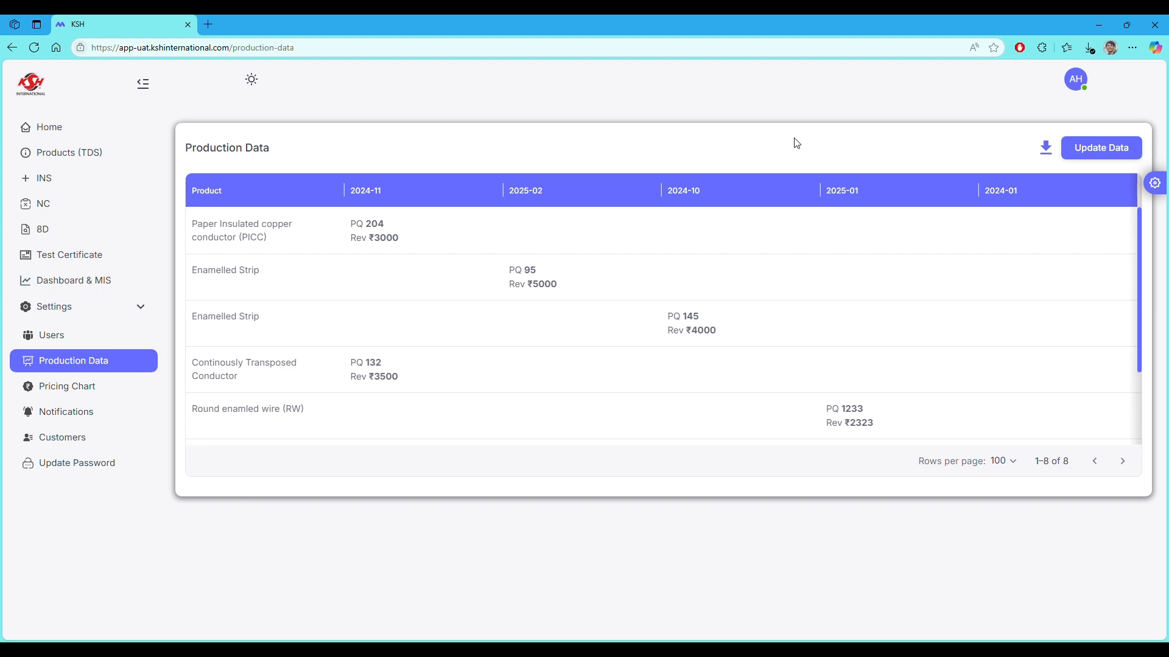
{"action": "left_click", "coordinate": [1093, 157]}
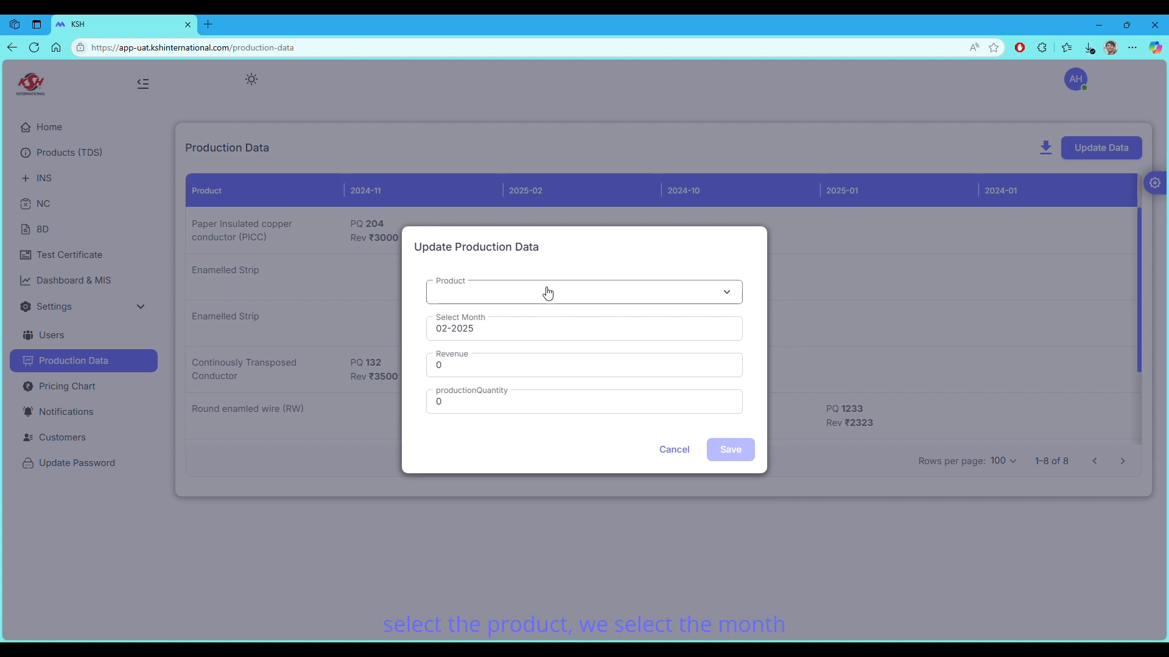
{"action": "left_click", "coordinate": [512, 293]}
{"action": "left_click", "coordinate": [489, 319]}
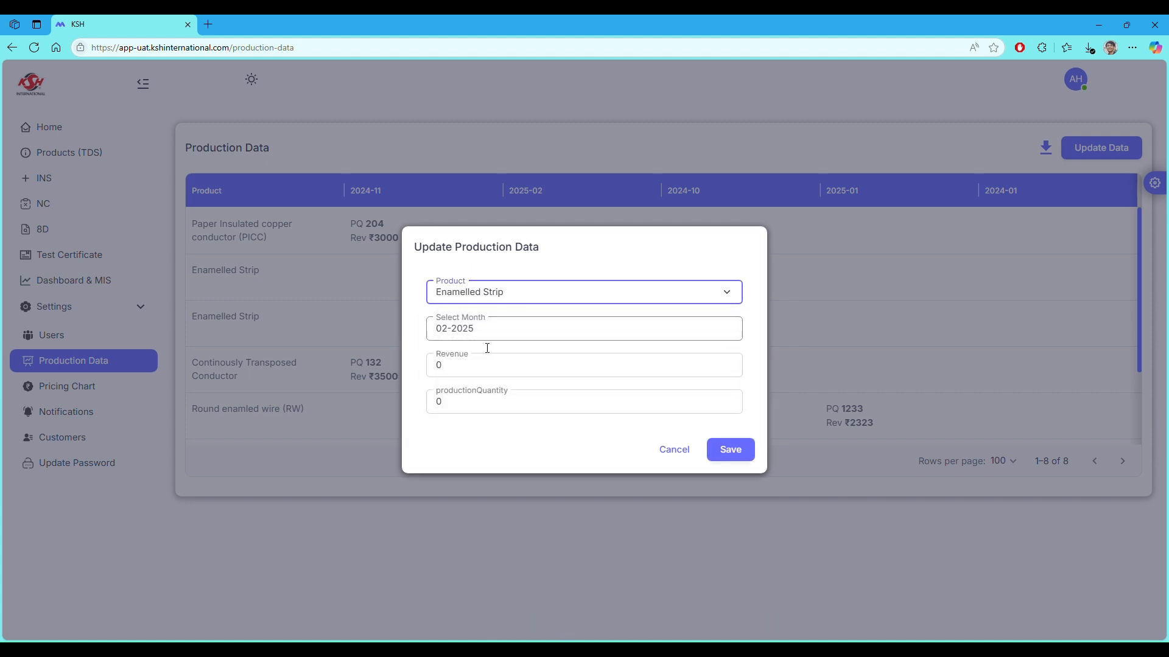
{"action": "left_click", "coordinate": [485, 334]}
{"action": "left_click", "coordinate": [542, 402]}
- Enter a revenue of 30000 and a production quantity of 5000, save the entry and check it in the table
{"action": "left_click", "coordinate": [488, 372]}
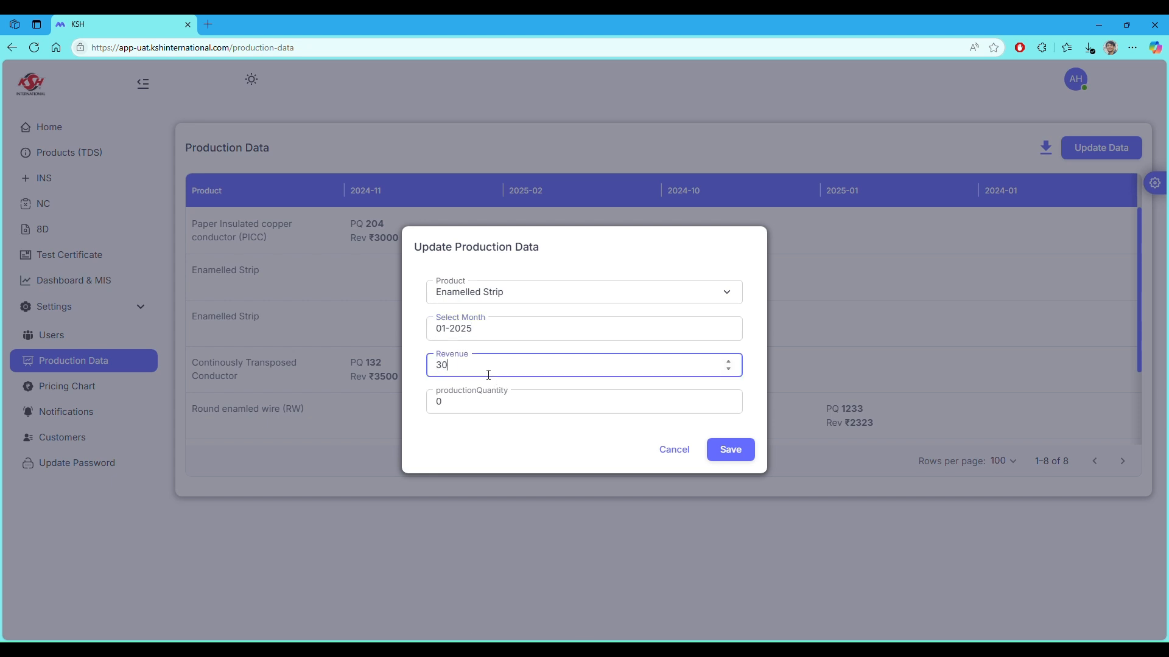
{"action": "left_click", "coordinate": [466, 407]}
{"action": "key", "text": "BackSpace"}
{"action": "type", "text": "5000"}
{"action": "left_click", "coordinate": [730, 450]}
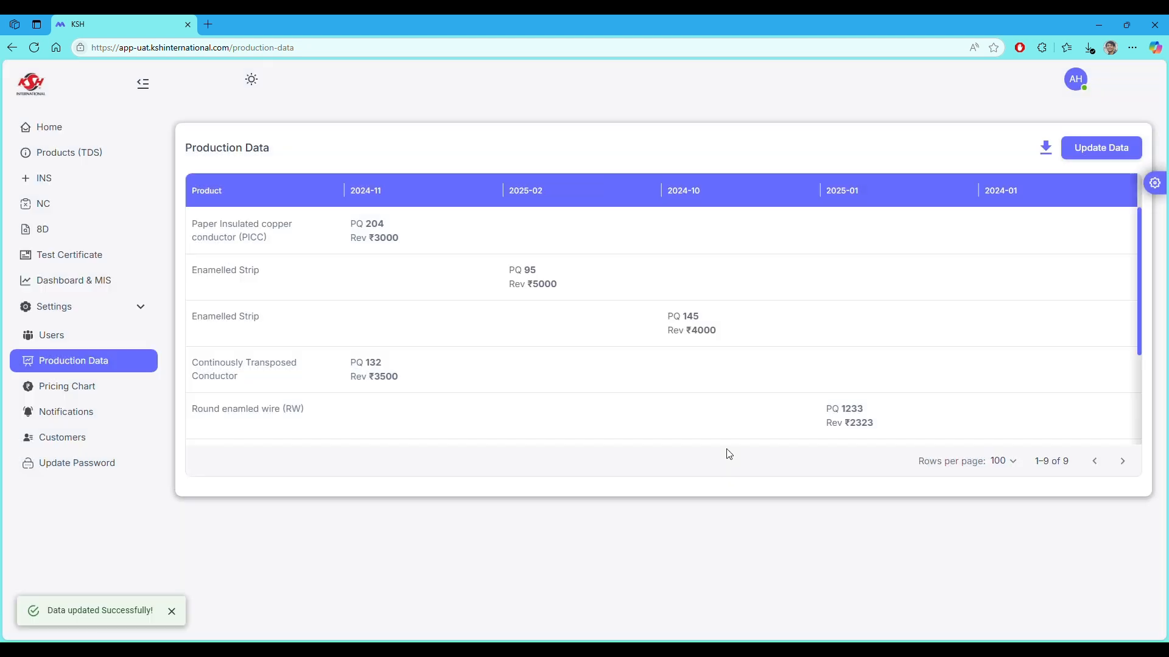
{"action": "scroll", "coordinate": [616, 392], "scroll_direction": "down", "scroll_amount": 3}
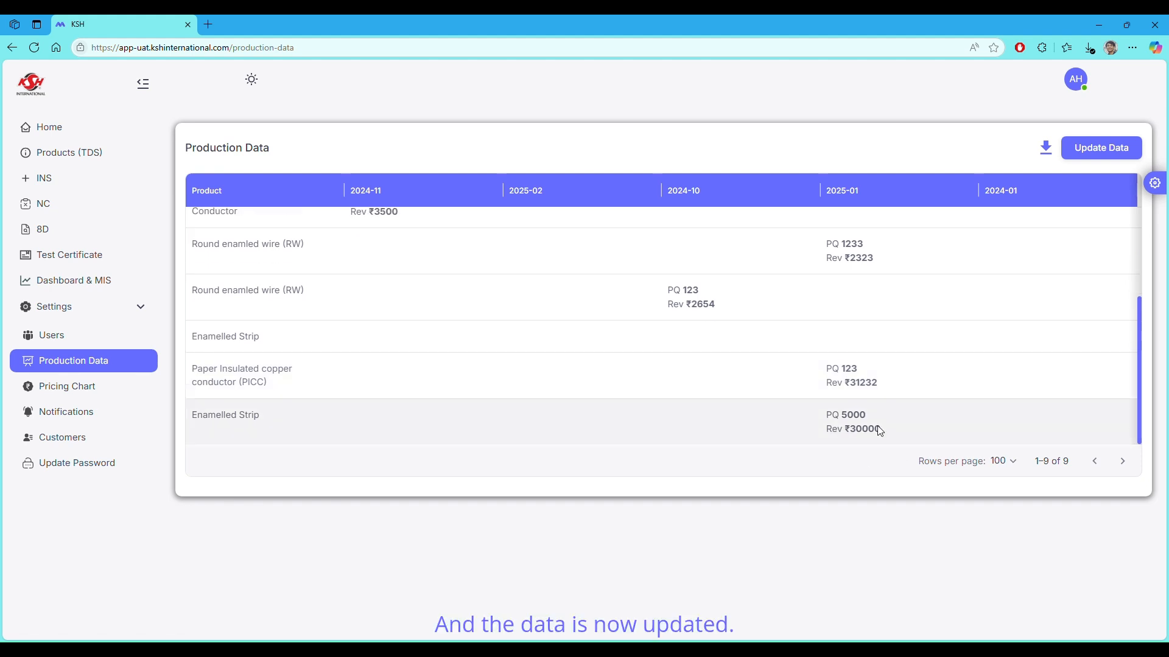
{"action": "scroll", "coordinate": [853, 426], "scroll_direction": "up", "scroll_amount": 3}
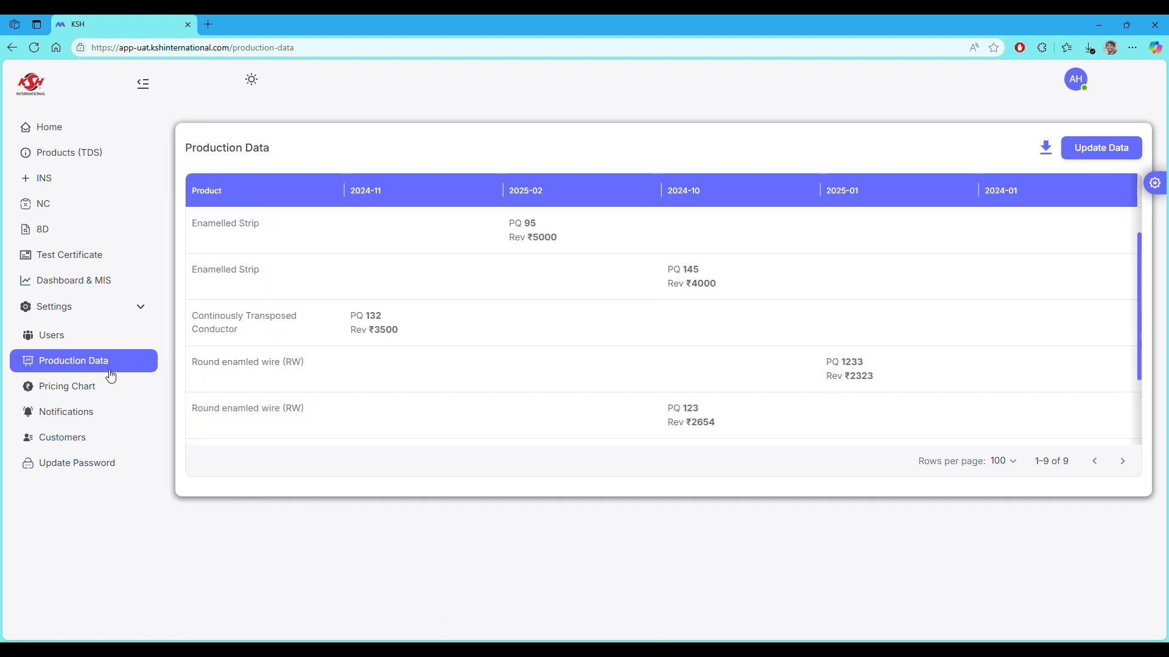
- Start a new Pricing Chart item for the After delivery stage, unit 3 and the MAINTENANCE department
{"action": "left_click", "coordinate": [67, 390]}
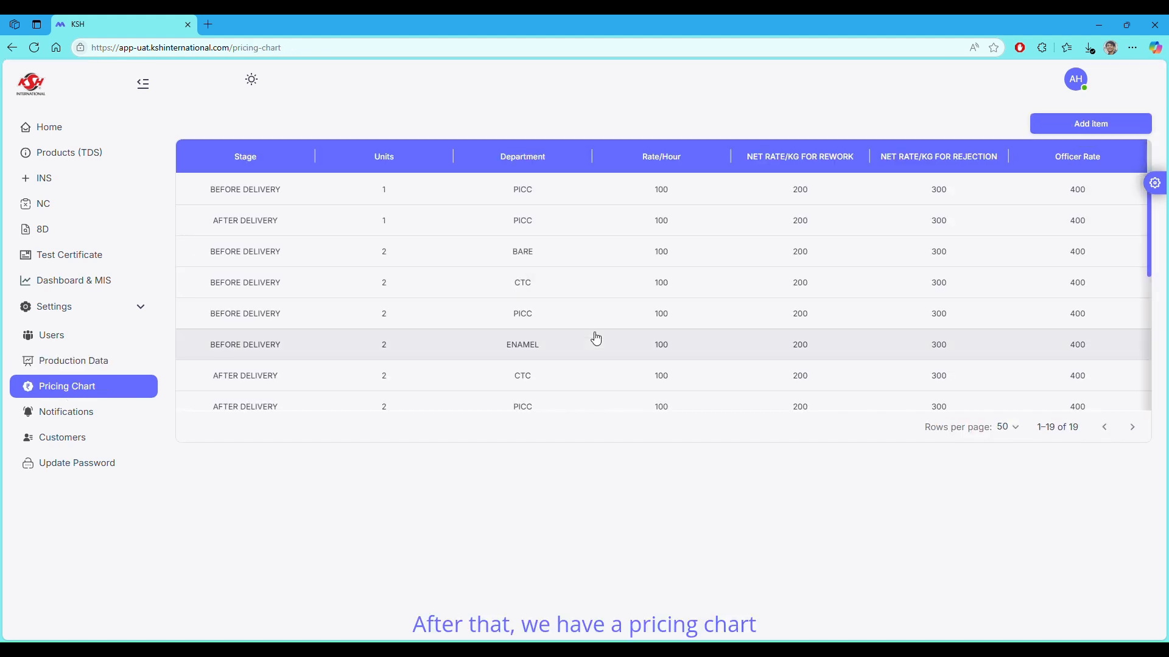
{"action": "scroll", "coordinate": [594, 337], "scroll_direction": "down", "scroll_amount": 3}
{"action": "scroll", "coordinate": [596, 339], "scroll_direction": "up", "scroll_amount": 5}
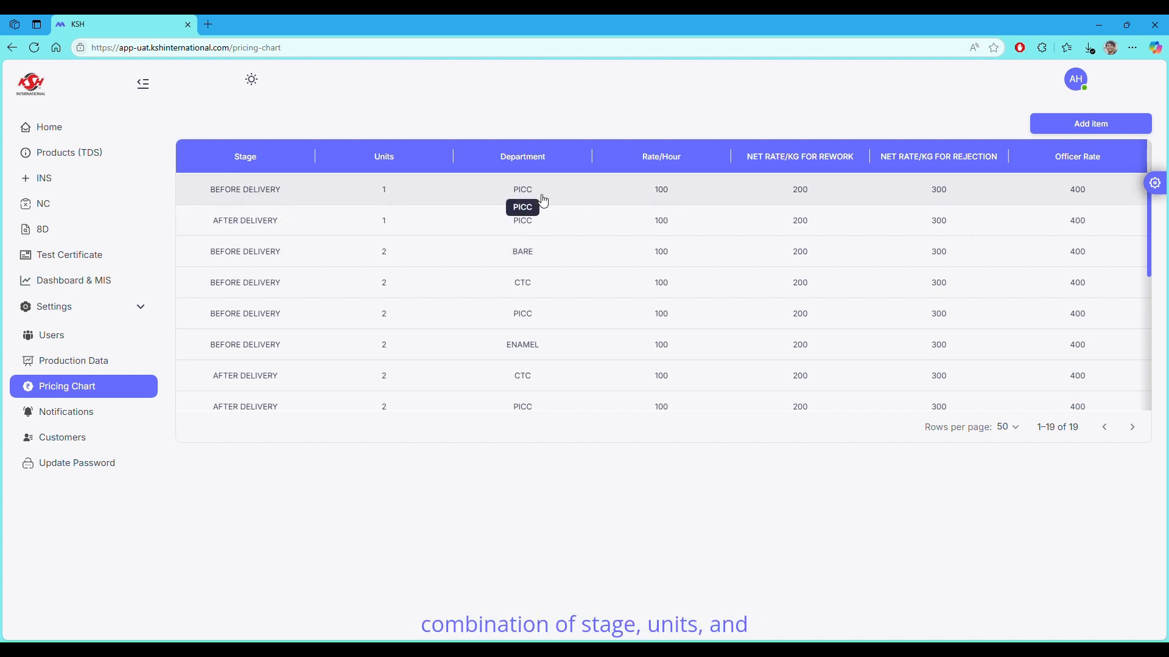
{"action": "left_click", "coordinate": [1069, 123]}
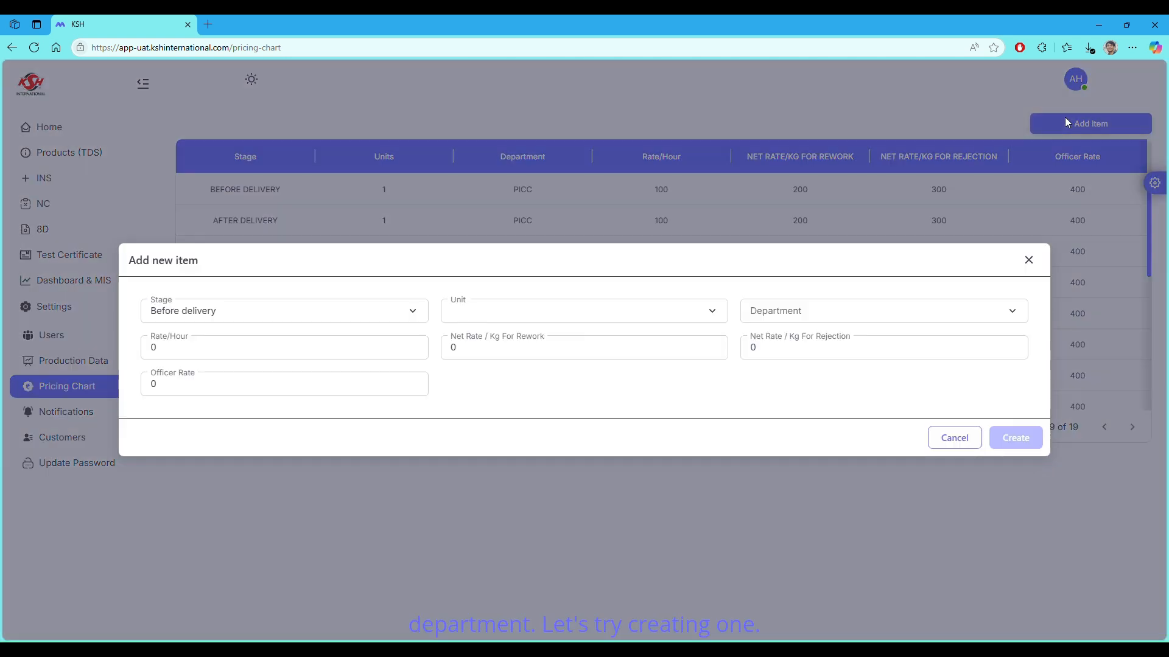
{"action": "left_click", "coordinate": [224, 316]}
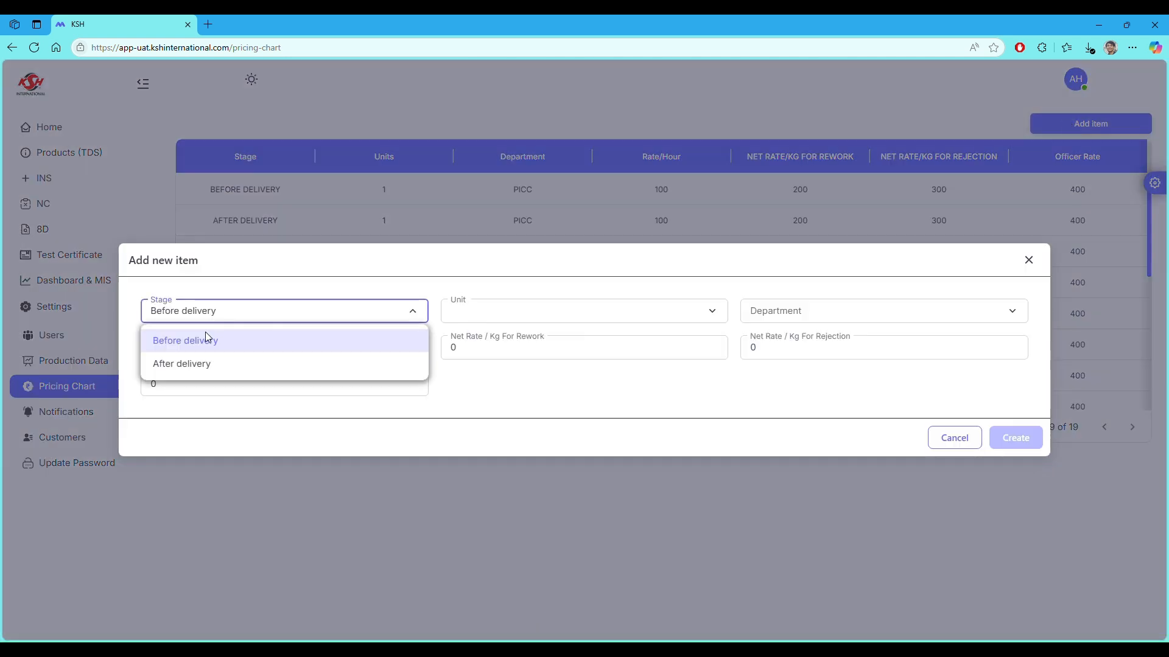
{"action": "left_click", "coordinate": [177, 363]}
{"action": "left_click", "coordinate": [497, 313]}
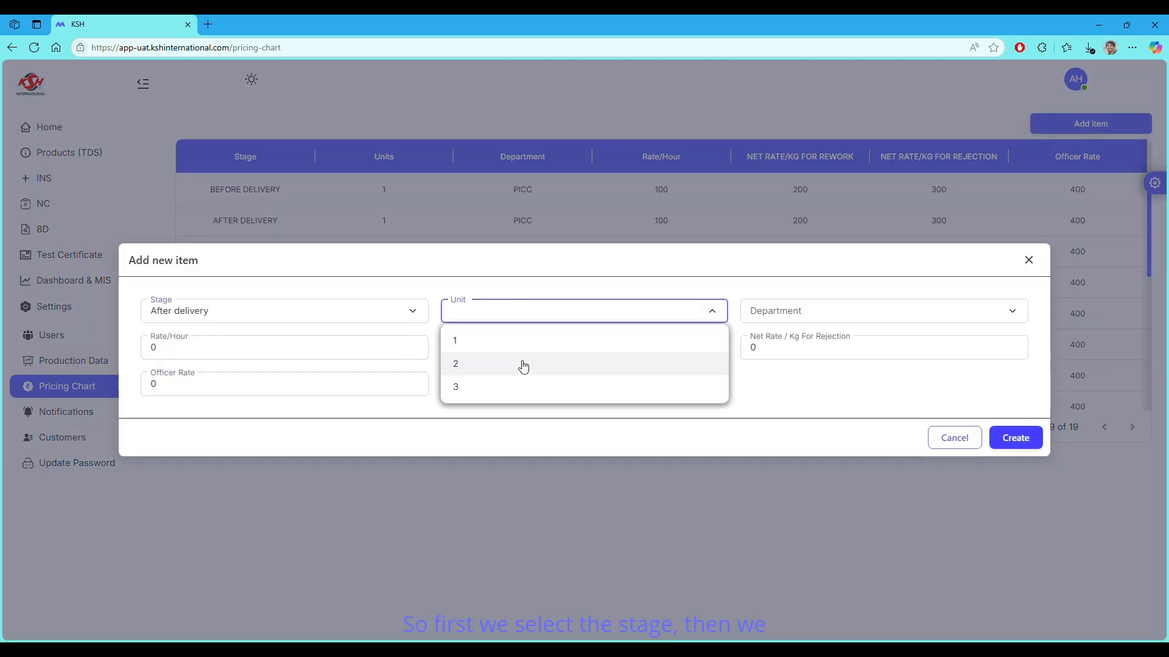
{"action": "left_click", "coordinate": [516, 387]}
{"action": "left_click", "coordinate": [832, 322]}
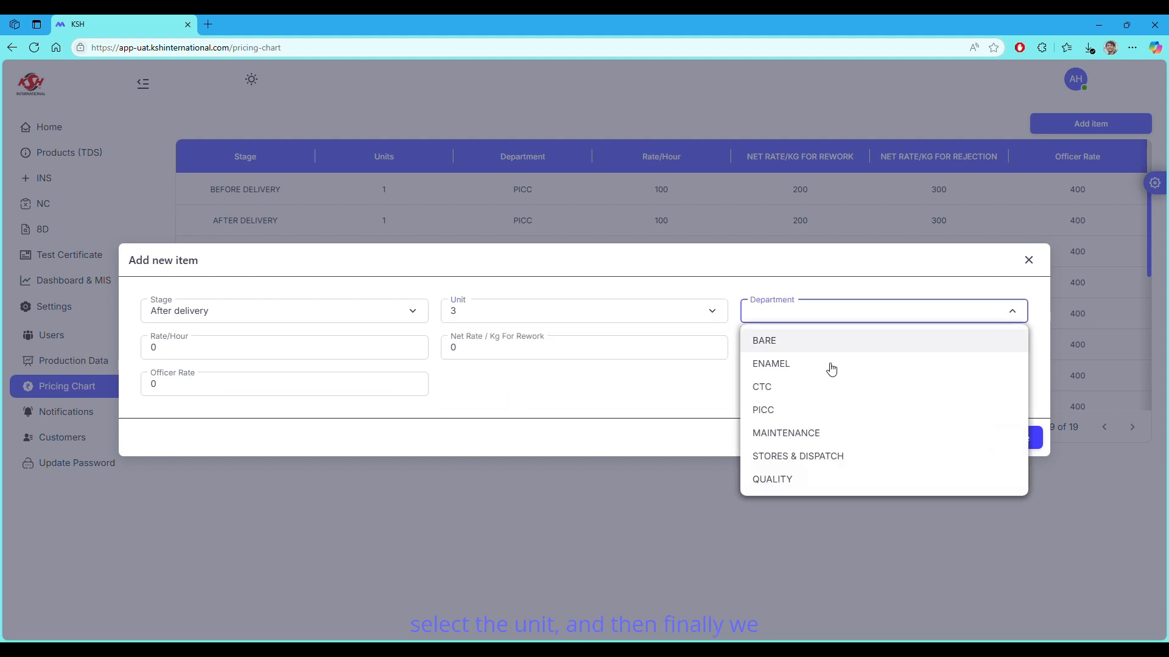
{"action": "left_click", "coordinate": [768, 435]}
- Set the rate per hour to 100, rework rate 200, rejection rate 300 and officer rate 400, create the item and check it in the table
{"action": "left_click", "coordinate": [180, 350]}
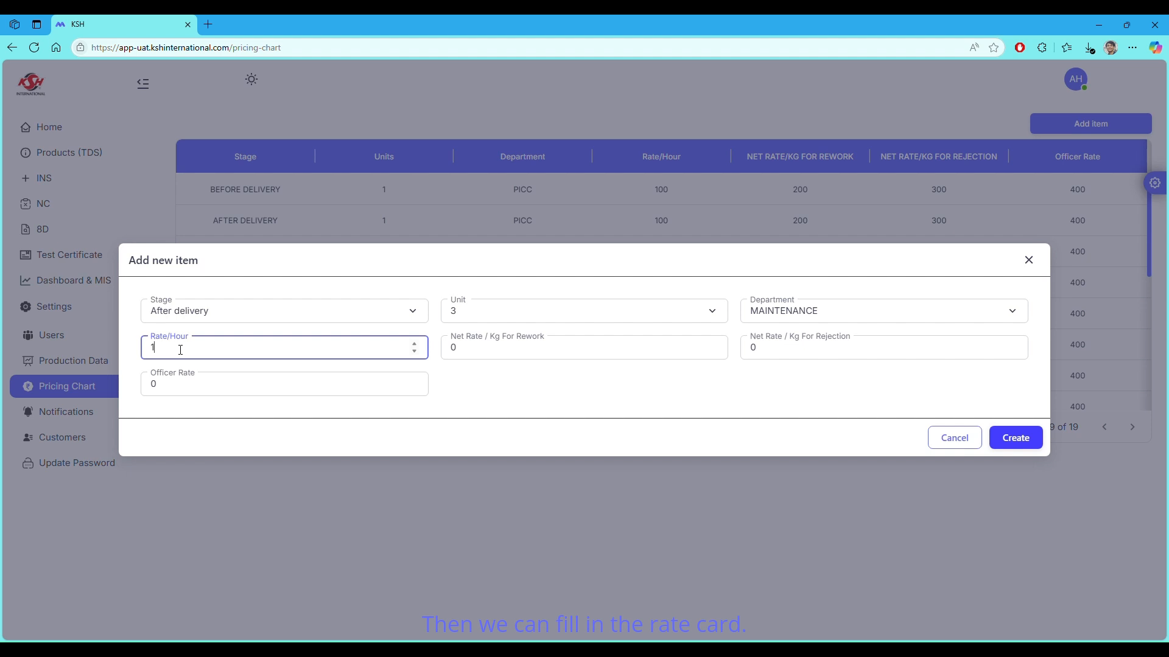
{"action": "key", "text": "Tab"}
{"action": "type", "text": "200"}
{"action": "key", "text": "Tab"}
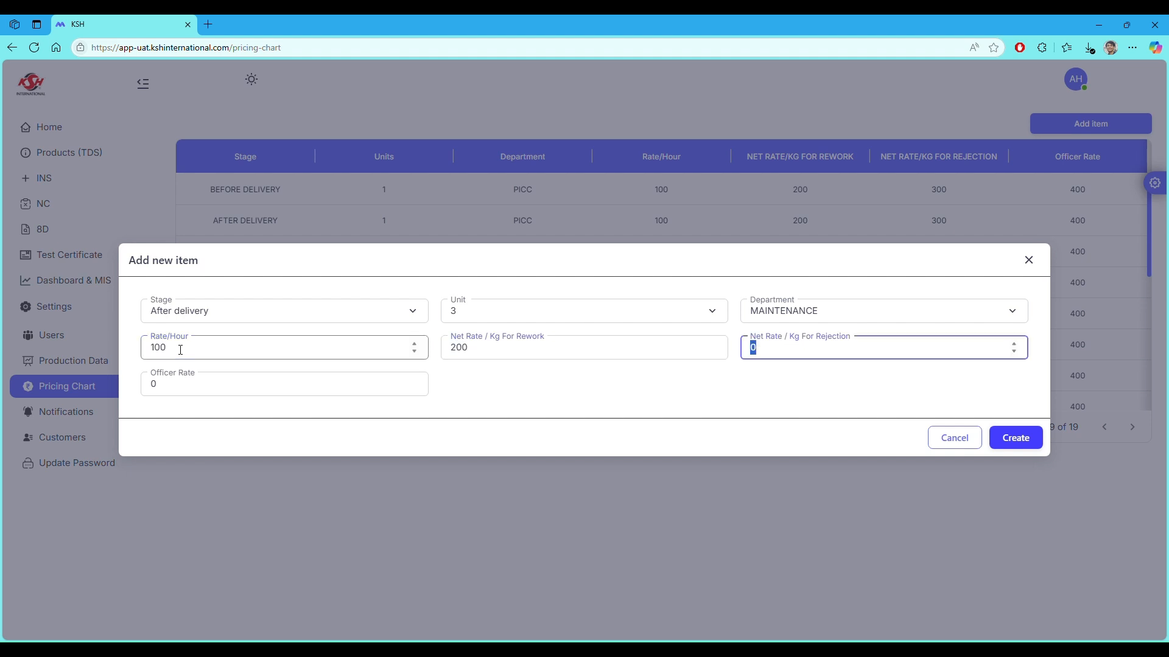
{"action": "type", "text": "300"}
{"action": "key", "text": "Tab"}
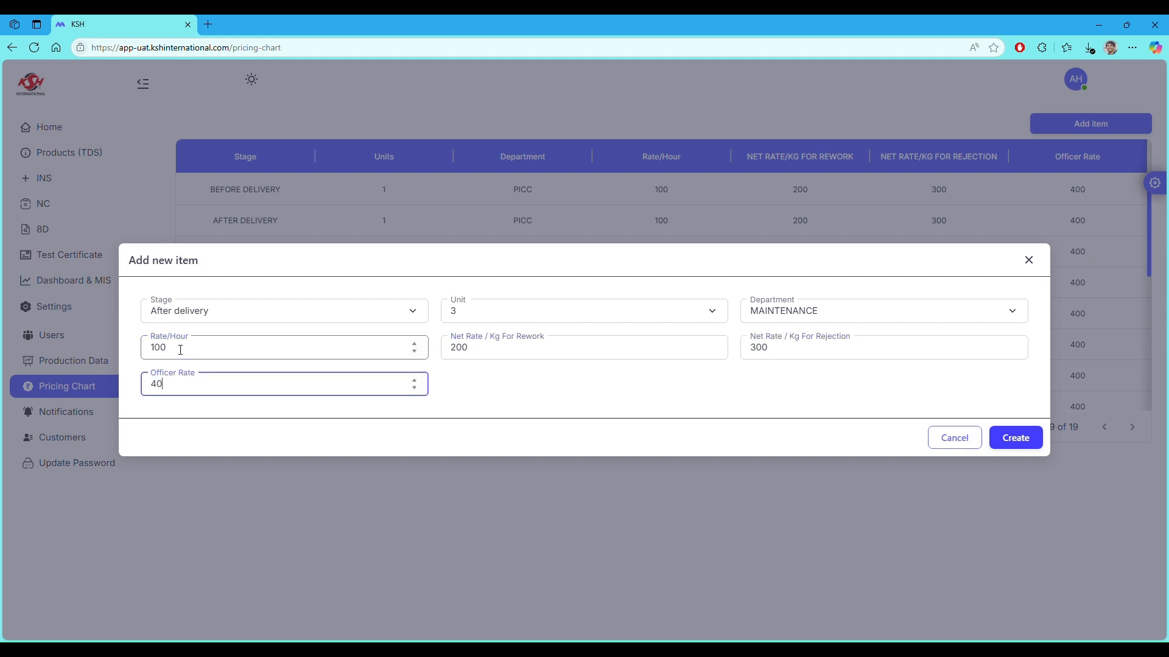
{"action": "left_click", "coordinate": [802, 407]}
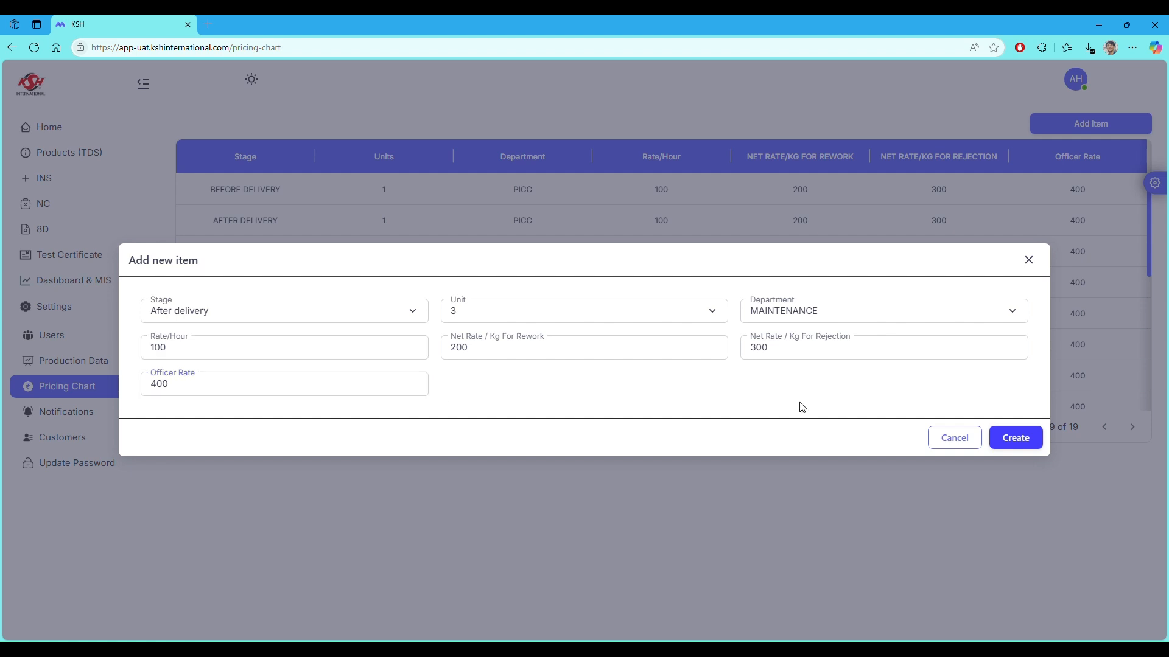
{"action": "left_click", "coordinate": [1015, 438]}
{"action": "scroll", "coordinate": [794, 359], "scroll_direction": "down", "scroll_amount": 6}
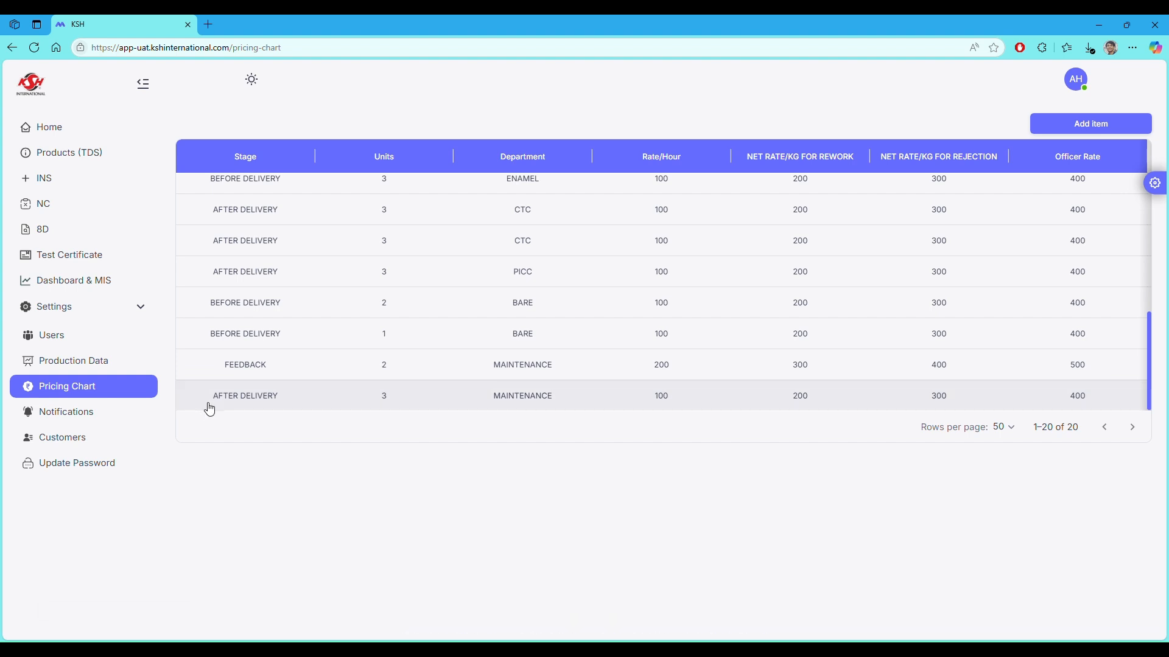
- Open the INTERNAL email notification for Unit-1 and Unit-2 from the notification settings and switch it to inactive
{"action": "left_click", "coordinate": [80, 420]}
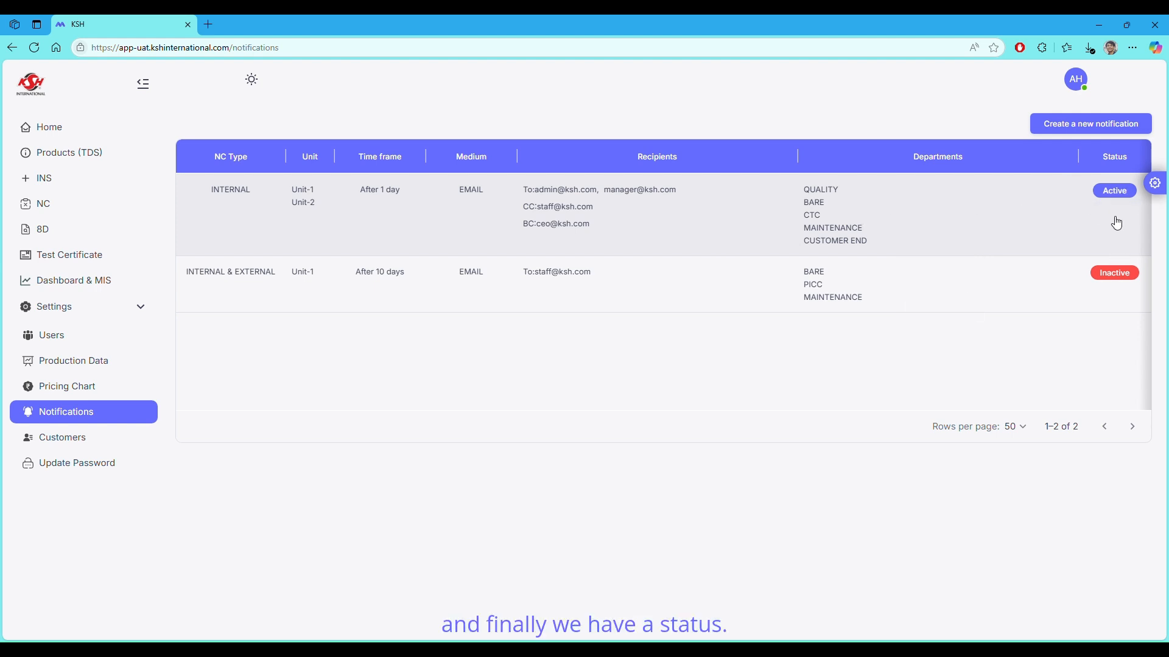
{"action": "left_click", "coordinate": [659, 220]}
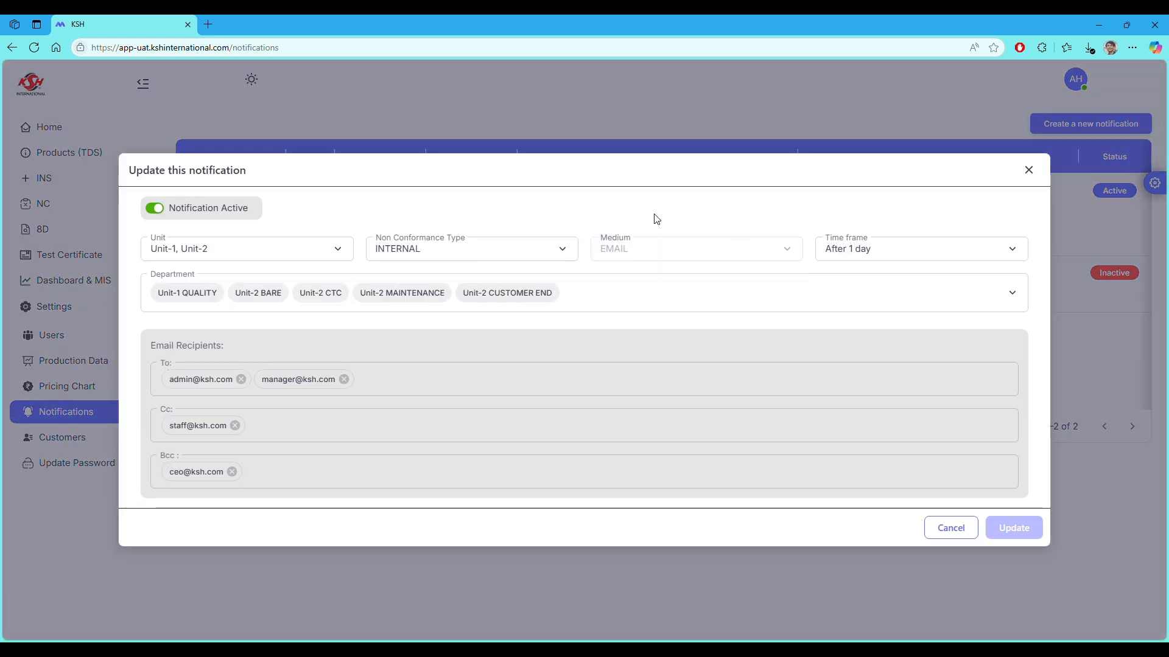
{"action": "left_click", "coordinate": [157, 210]}
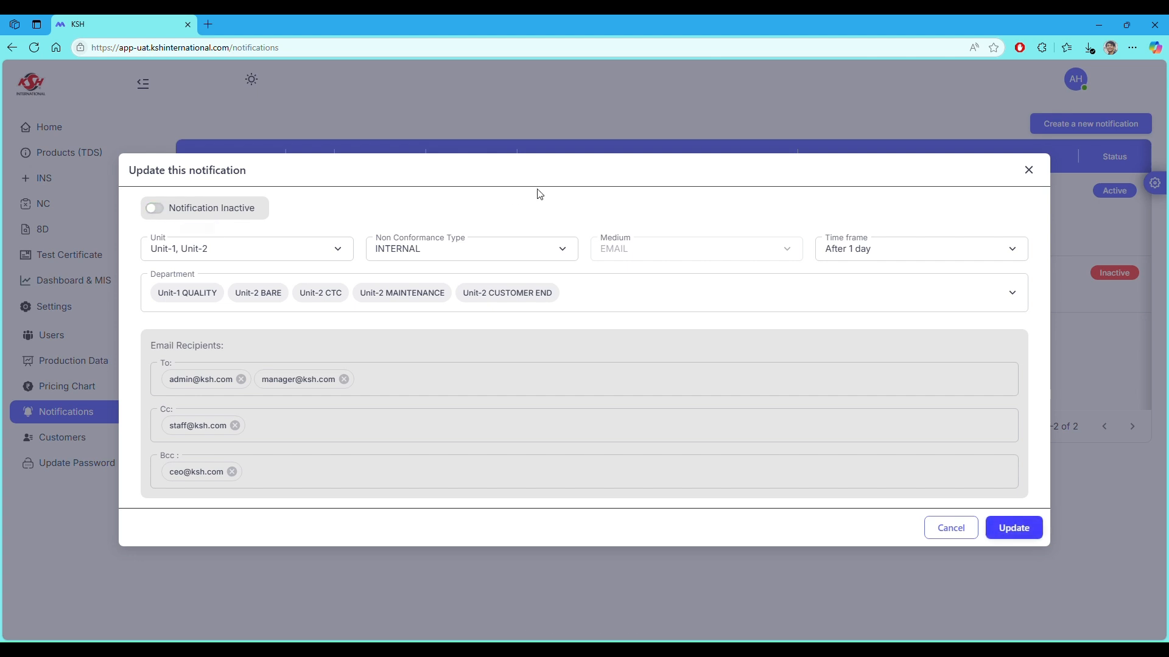
- Add another To recipient's email address to the notification, keep its departments as they are and save the update
{"action": "left_click", "coordinate": [405, 378]}
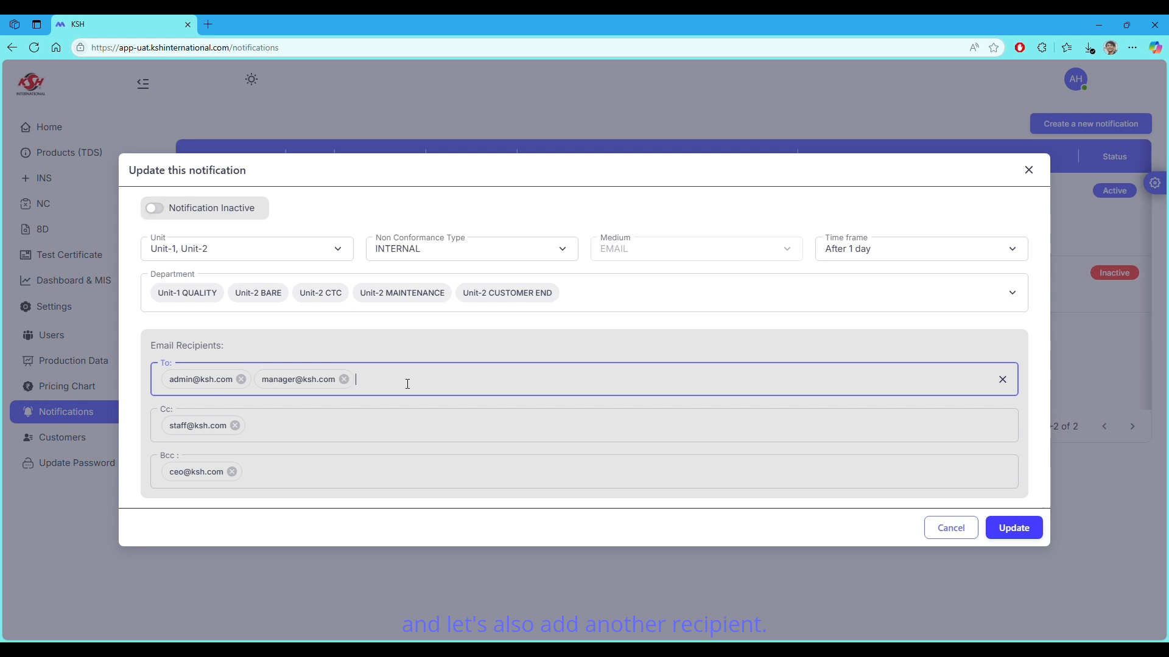
{"action": "type", "text": "demo@"}
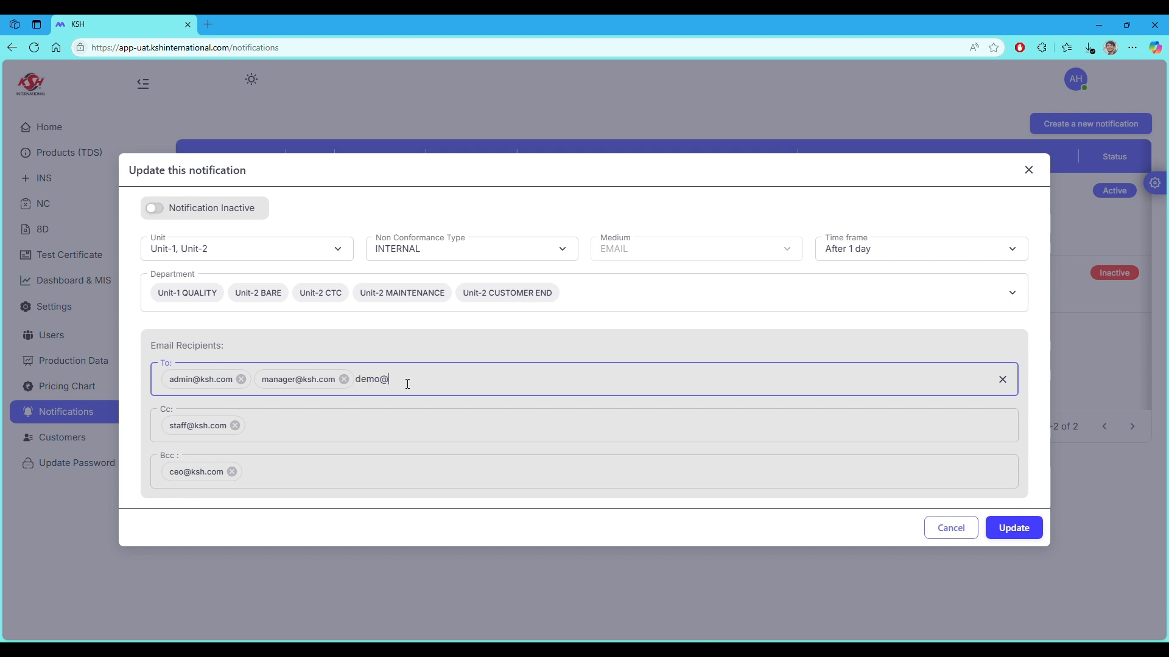
{"action": "type", "text": "email.com"}
{"action": "key", "text": "Return"}
{"action": "left_click", "coordinate": [649, 296]}
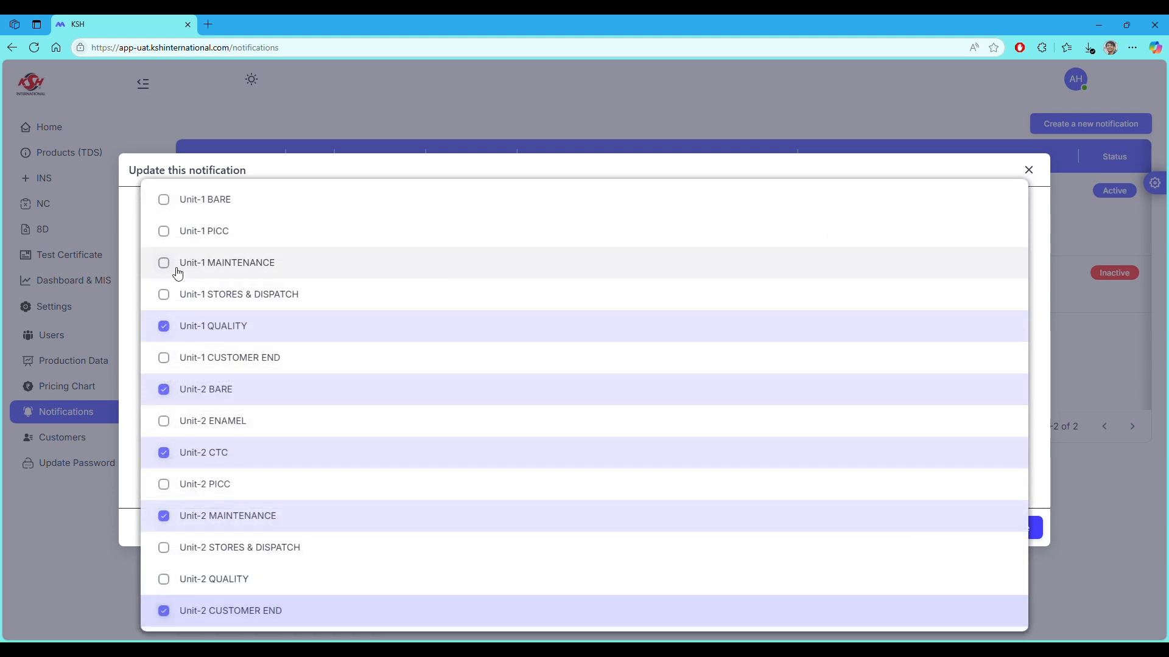
{"action": "left_click", "coordinate": [136, 266]}
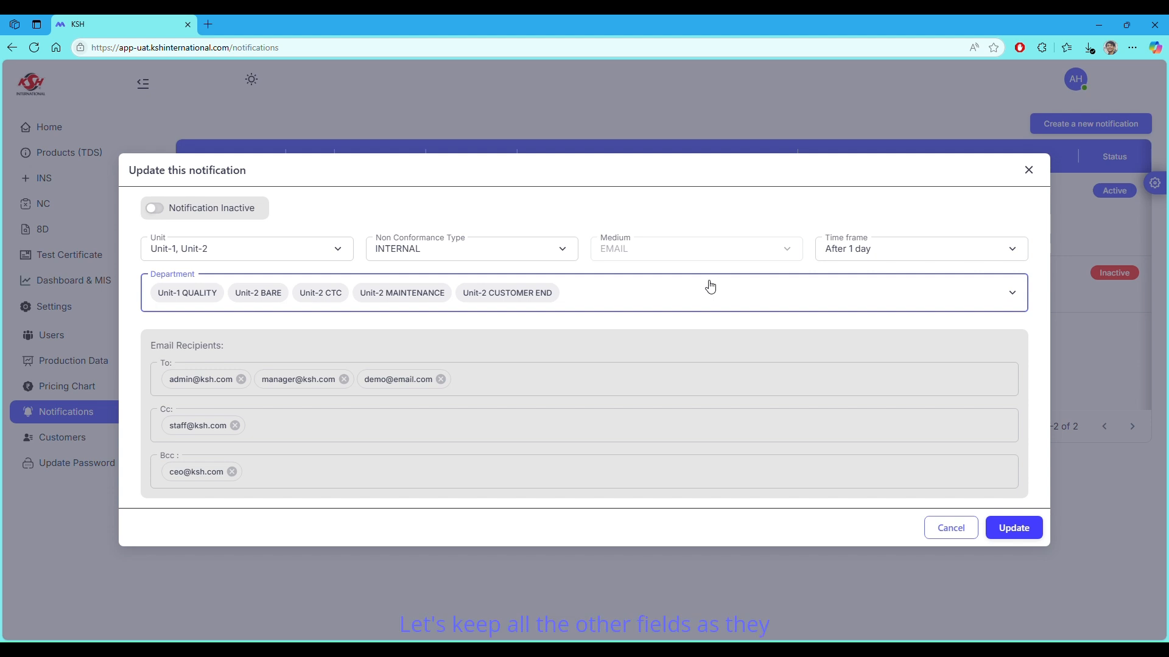
{"action": "left_click", "coordinate": [1027, 528]}
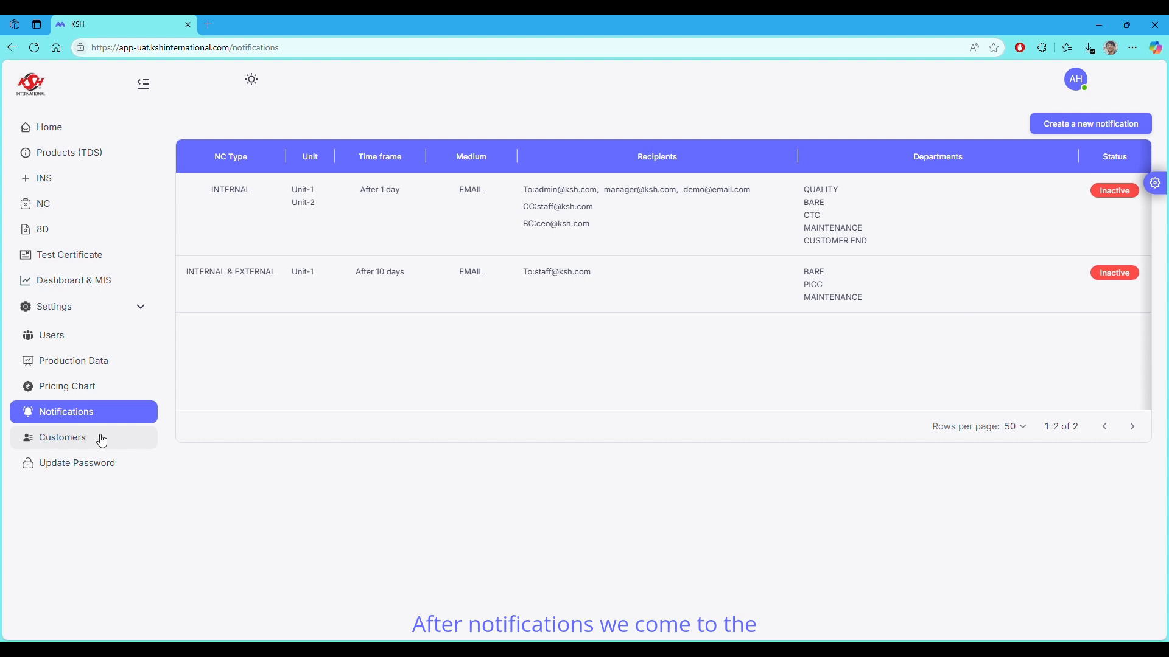
- Look through the customer list, open the name of Faramax Trafo S. L. Spain for editing and cancel without changing it
{"action": "left_click", "coordinate": [81, 440]}
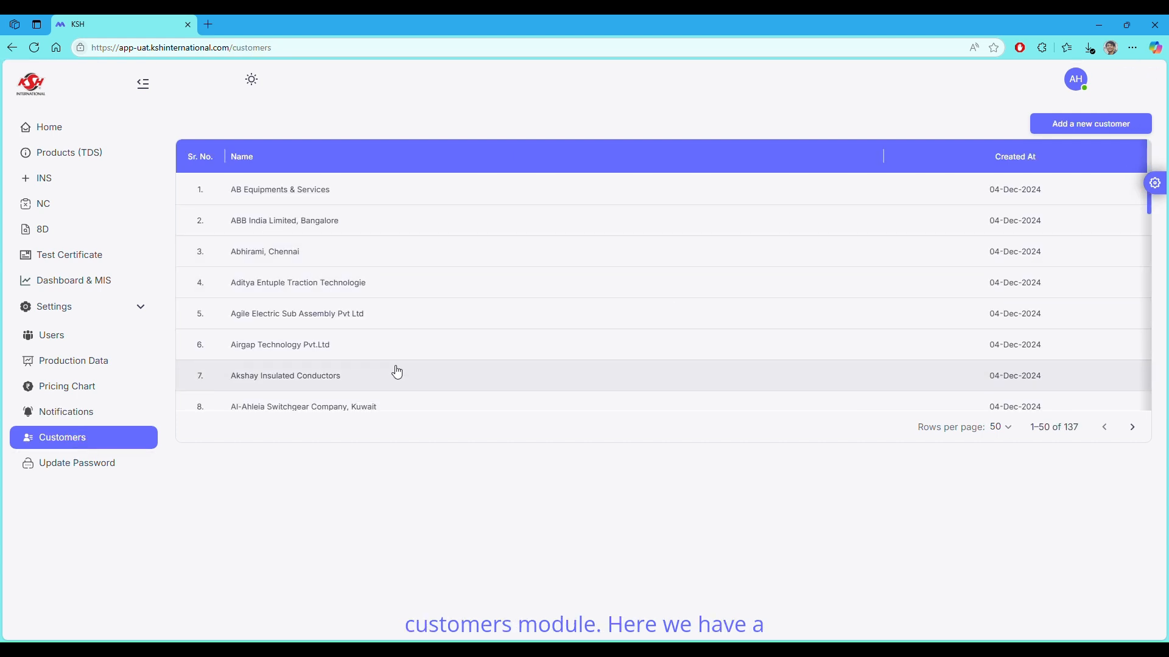
{"action": "scroll", "coordinate": [350, 341], "scroll_direction": "down", "scroll_amount": 10}
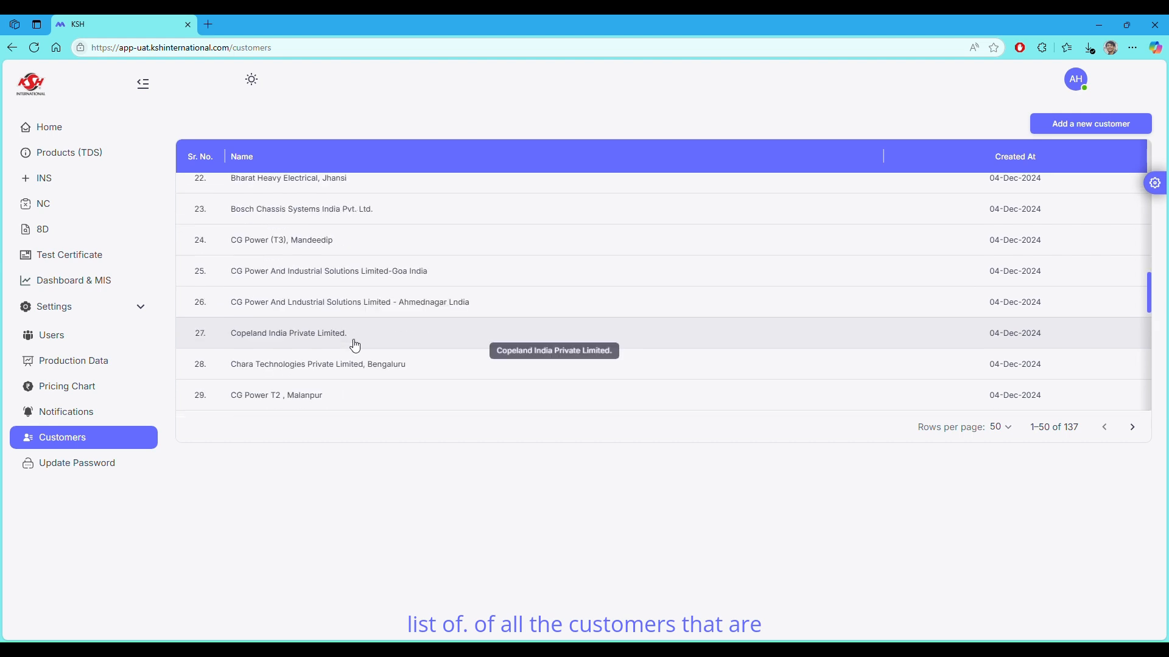
{"action": "scroll", "coordinate": [355, 344], "scroll_direction": "down", "scroll_amount": 10}
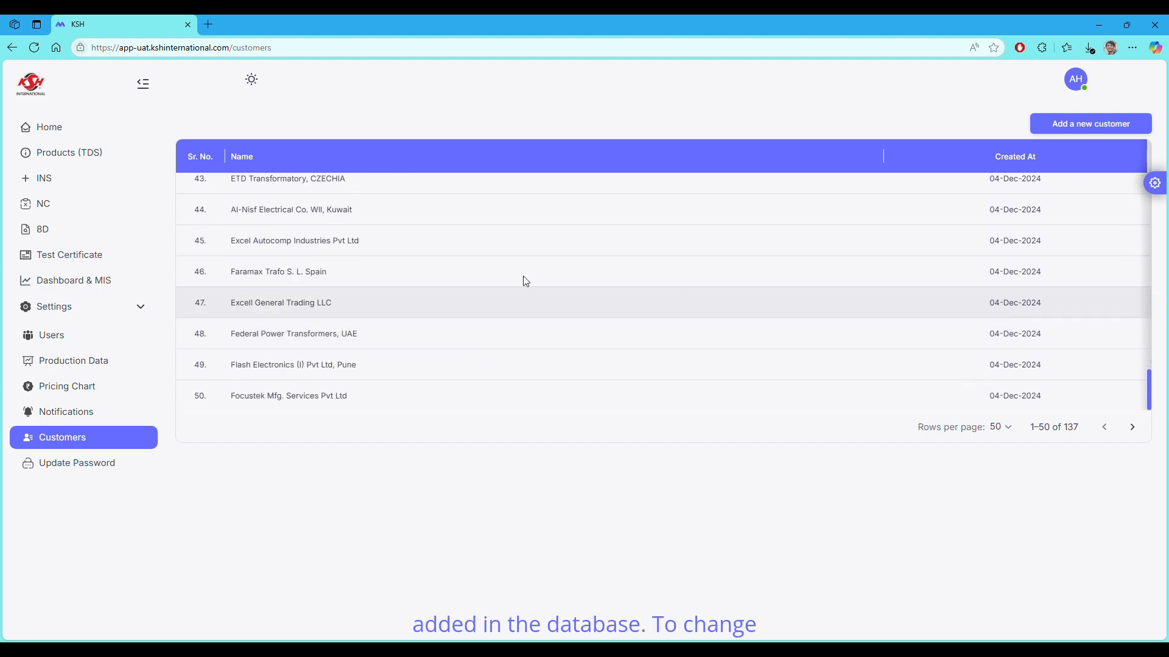
{"action": "left_click", "coordinate": [292, 277]}
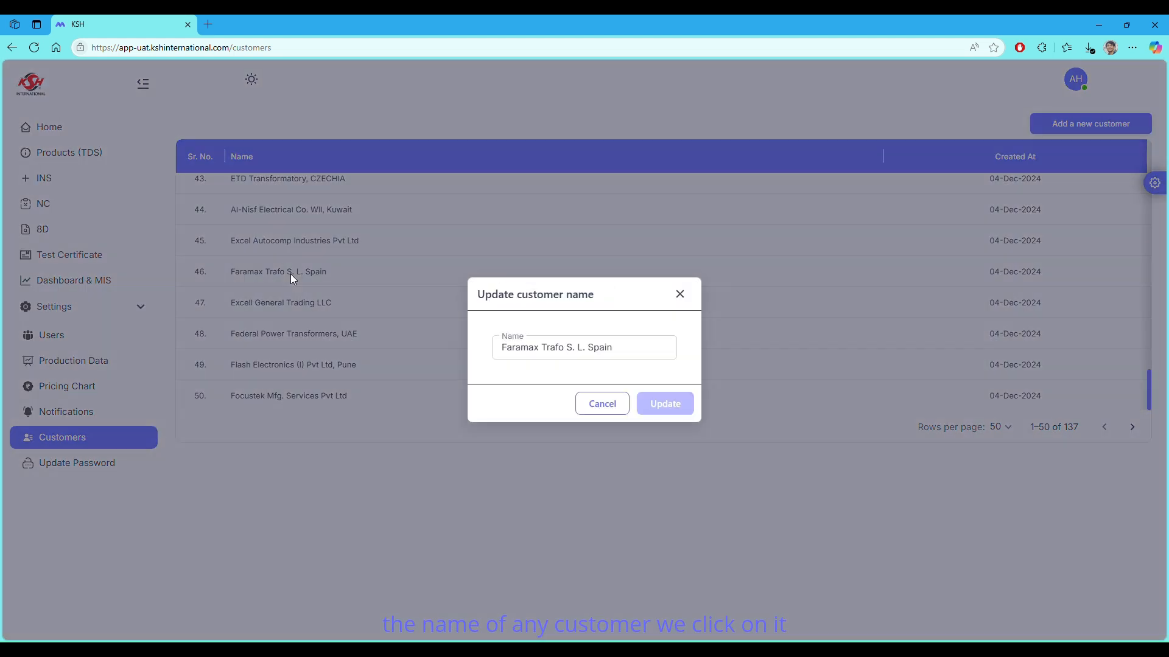
{"action": "left_click", "coordinate": [644, 356]}
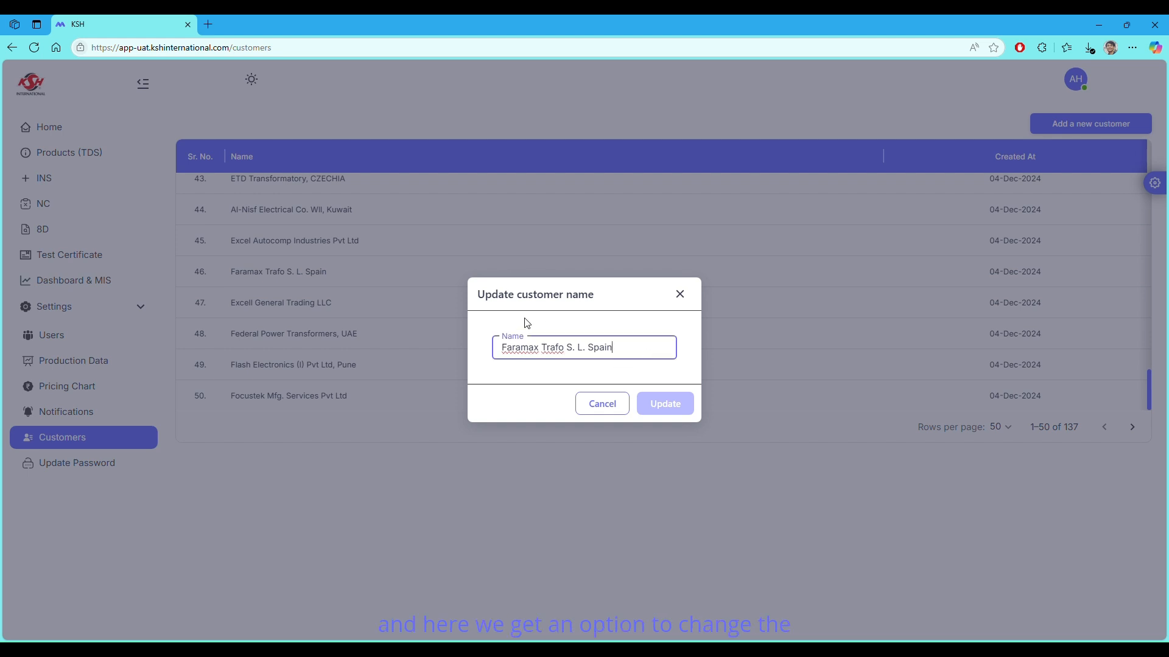
{"action": "left_click", "coordinate": [603, 404]}
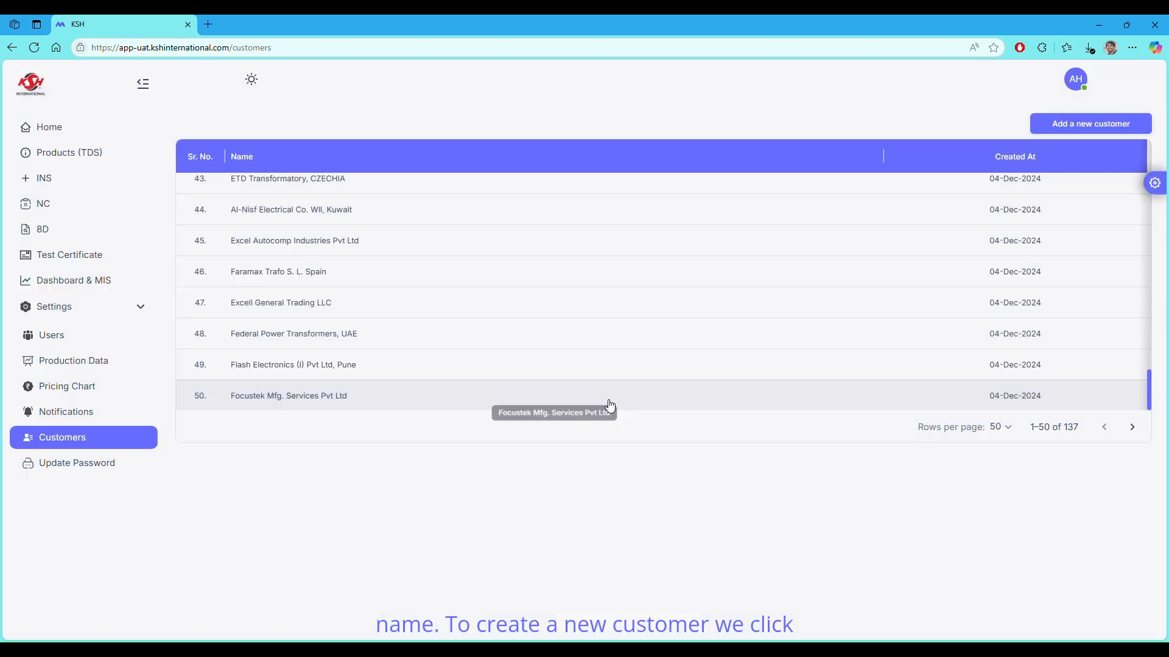
- Create a new customer named "sample" and check its entry at the end of the customer list
{"action": "left_click", "coordinate": [1052, 128]}
{"action": "left_click", "coordinate": [529, 355]}
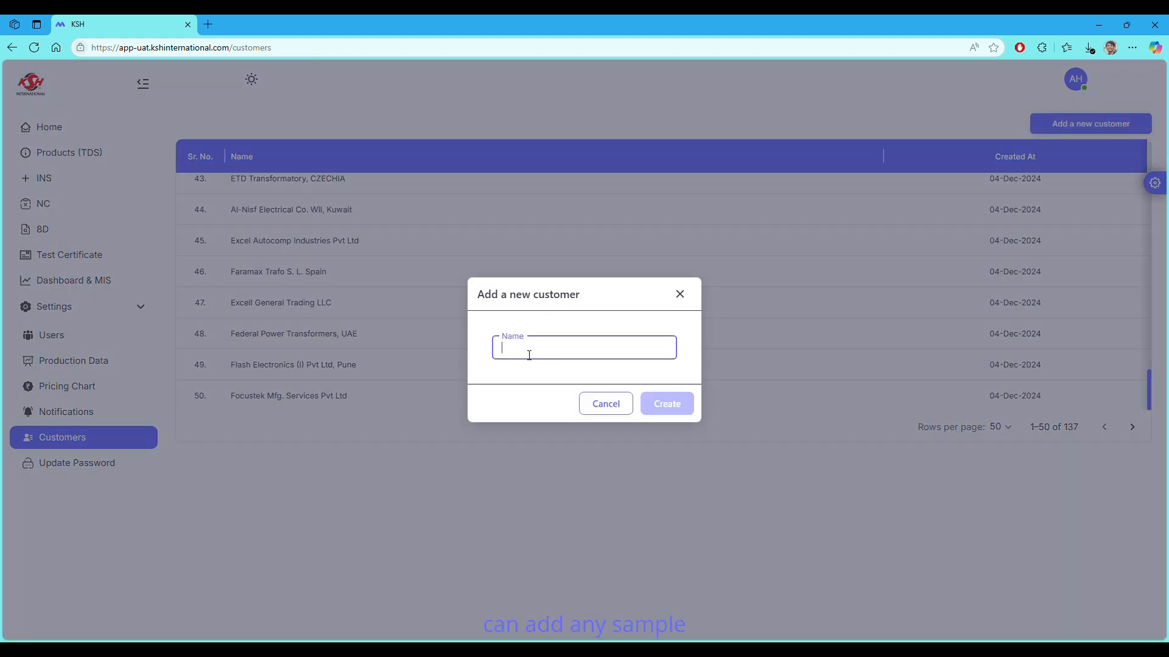
{"action": "type", "text": "sample"}
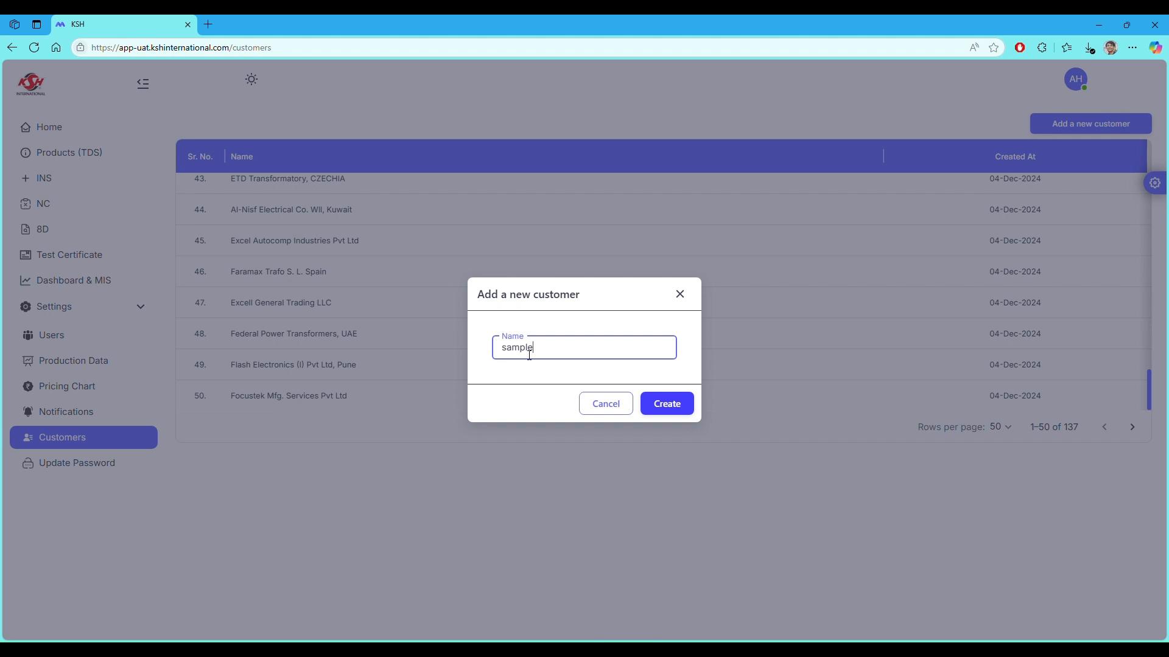
{"action": "left_click", "coordinate": [676, 410]}
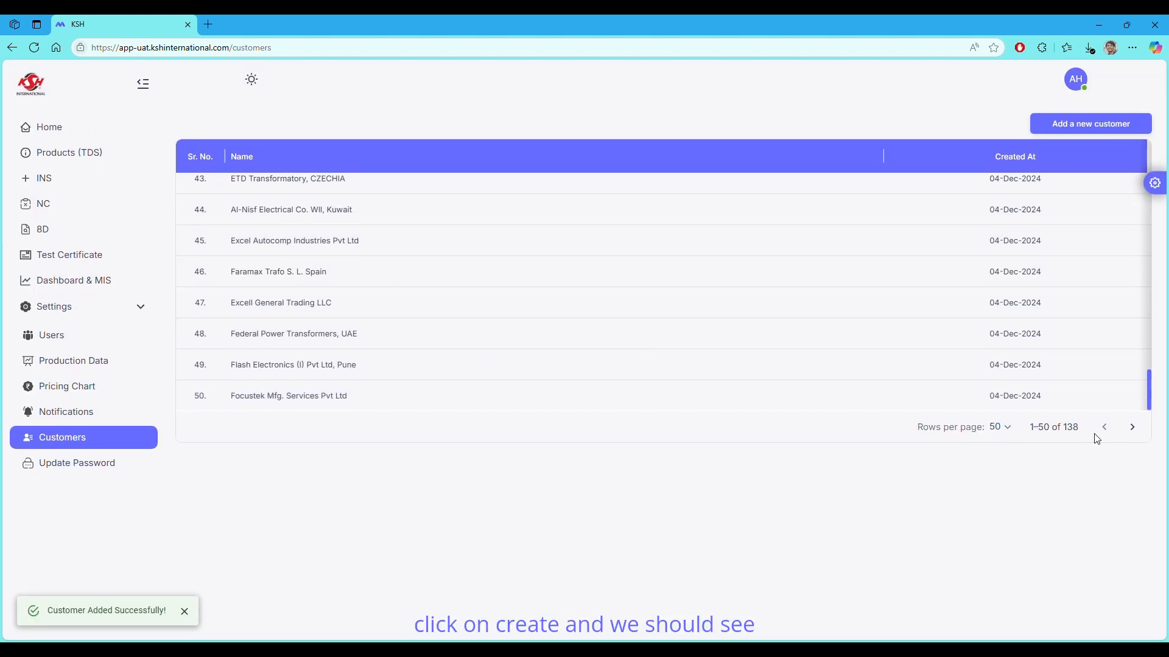
{"action": "left_click", "coordinate": [1132, 431]}
{"action": "left_click", "coordinate": [1134, 433]}
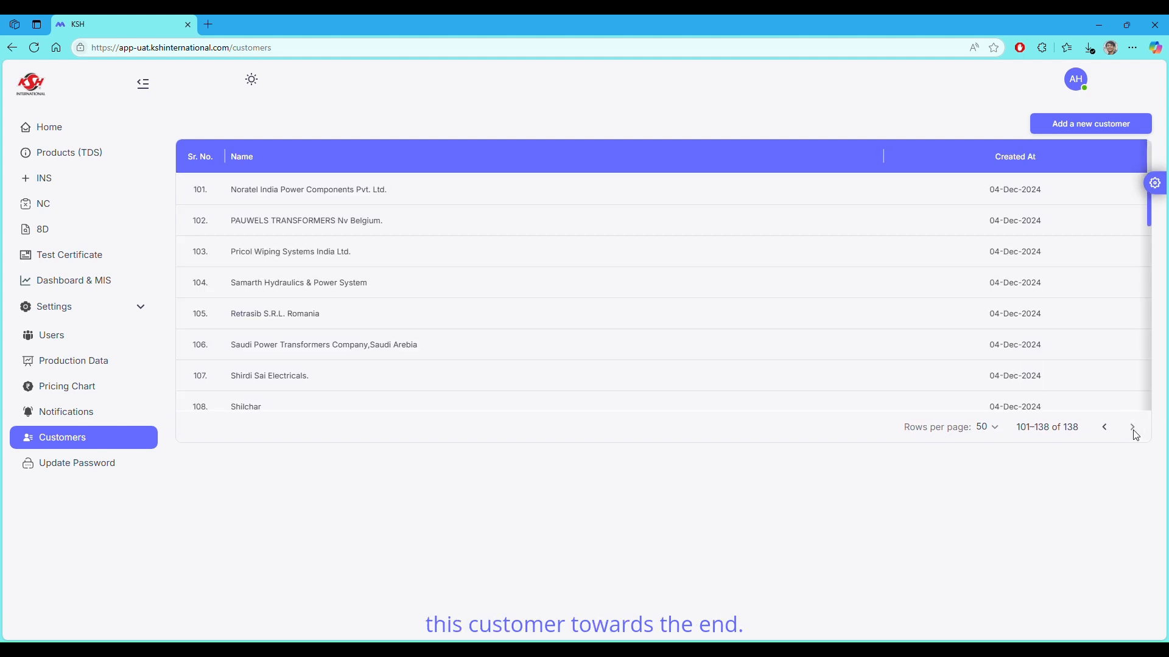
{"action": "scroll", "coordinate": [574, 326], "scroll_direction": "down", "scroll_amount": 15}
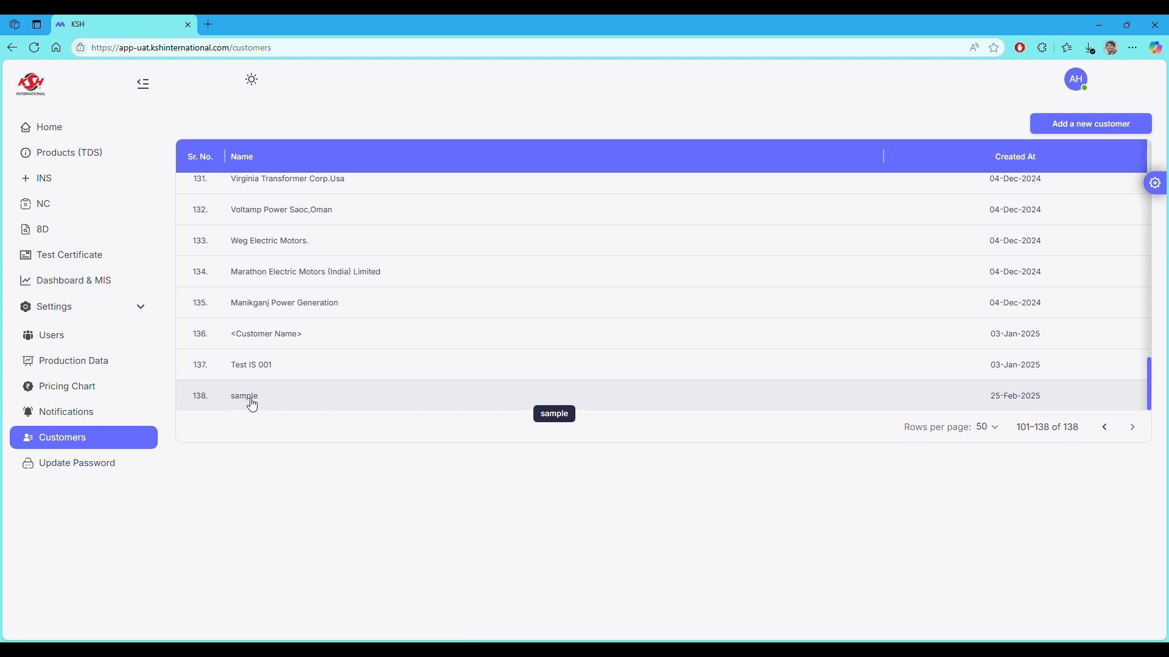
- Open the password update settings and examine the current, new and confirm password fields without entering anything
{"action": "left_click", "coordinate": [58, 471]}
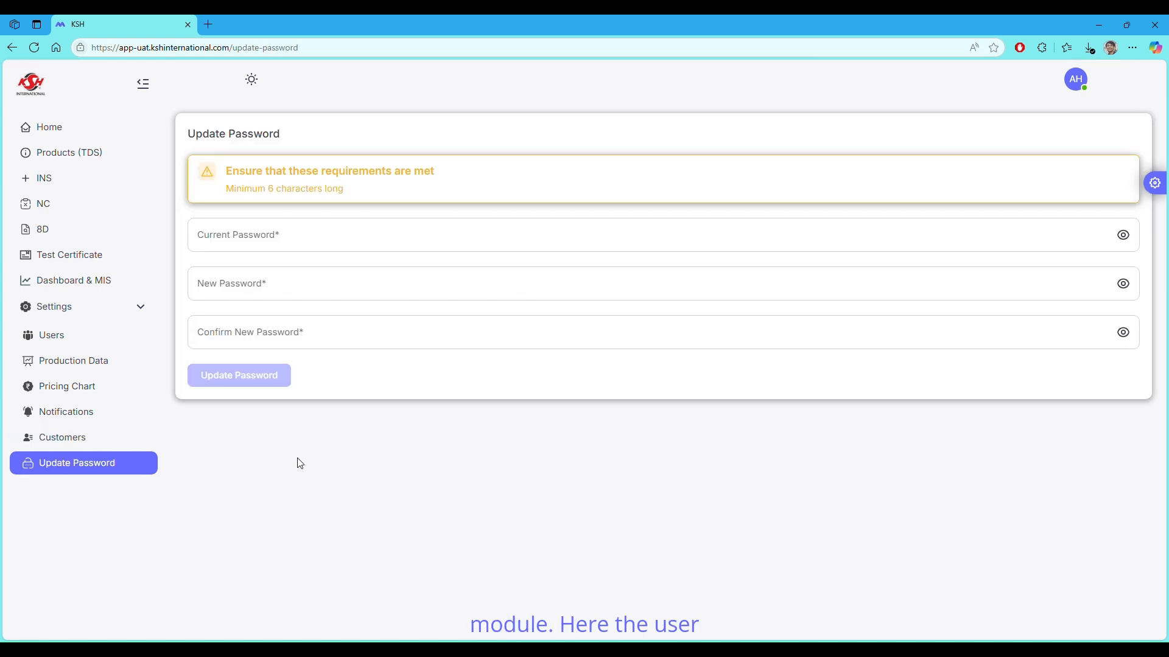
{"action": "left_click", "coordinate": [267, 244]}
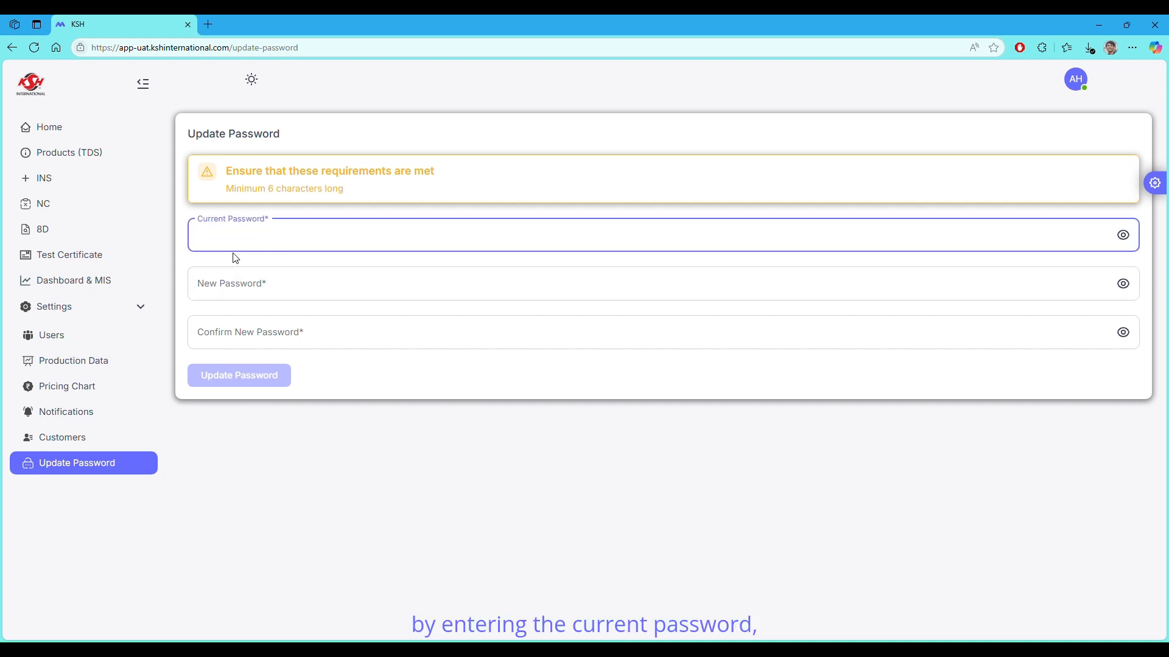
{"action": "left_click", "coordinate": [241, 283]}
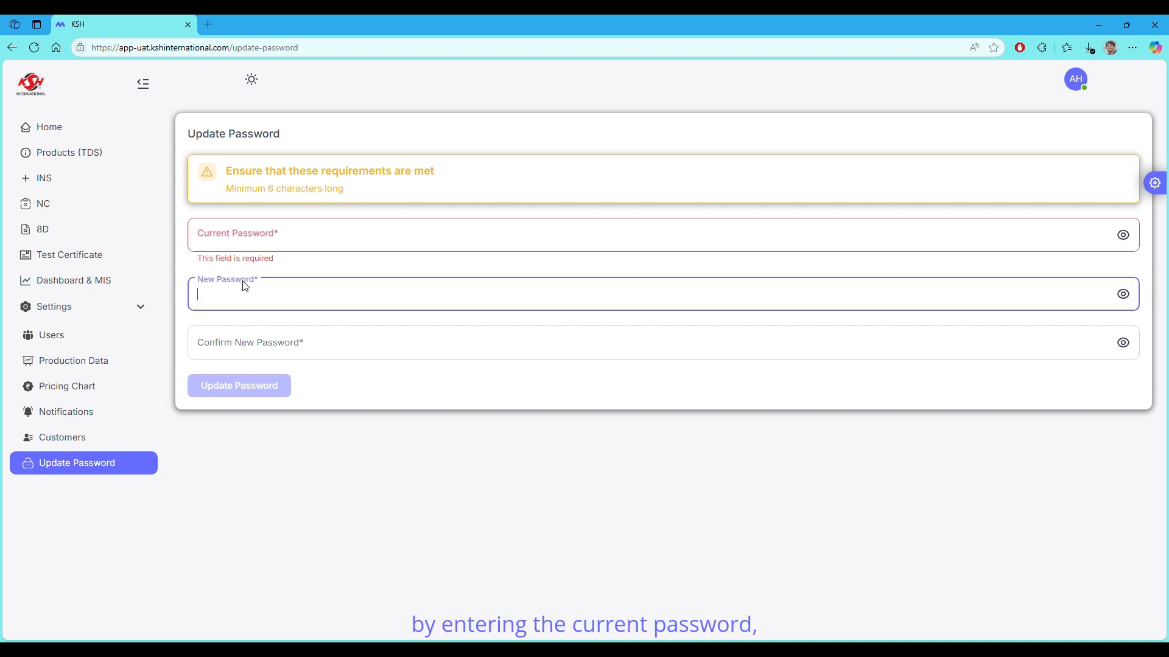
{"action": "left_click", "coordinate": [261, 346]}
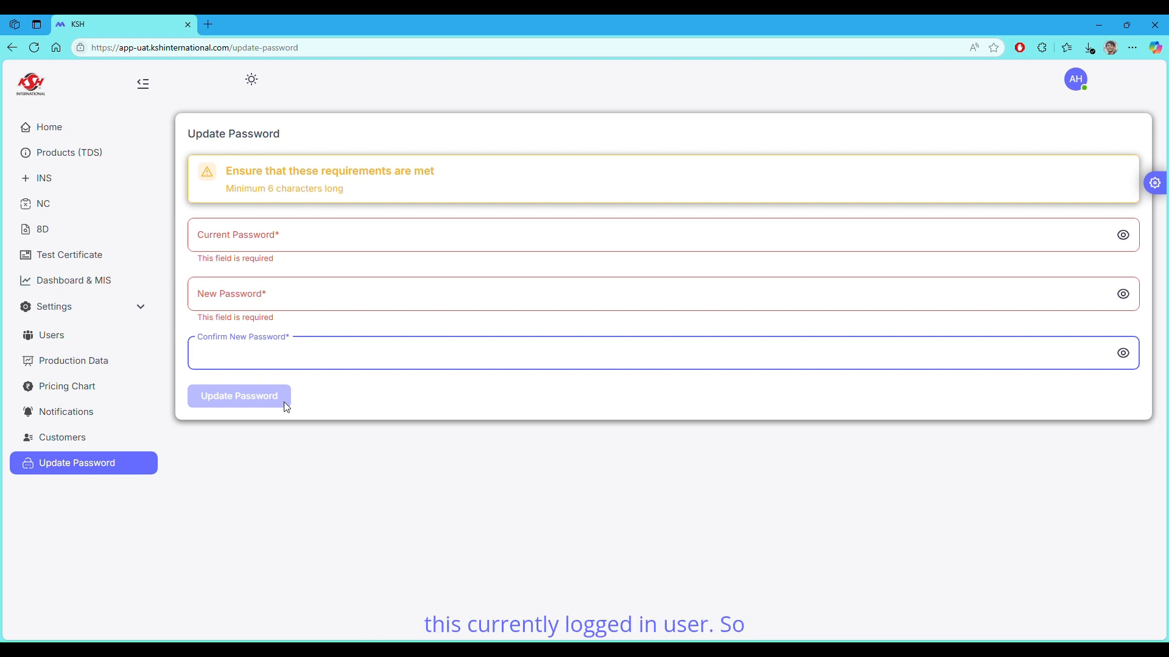
{"action": "left_click", "coordinate": [331, 511]}
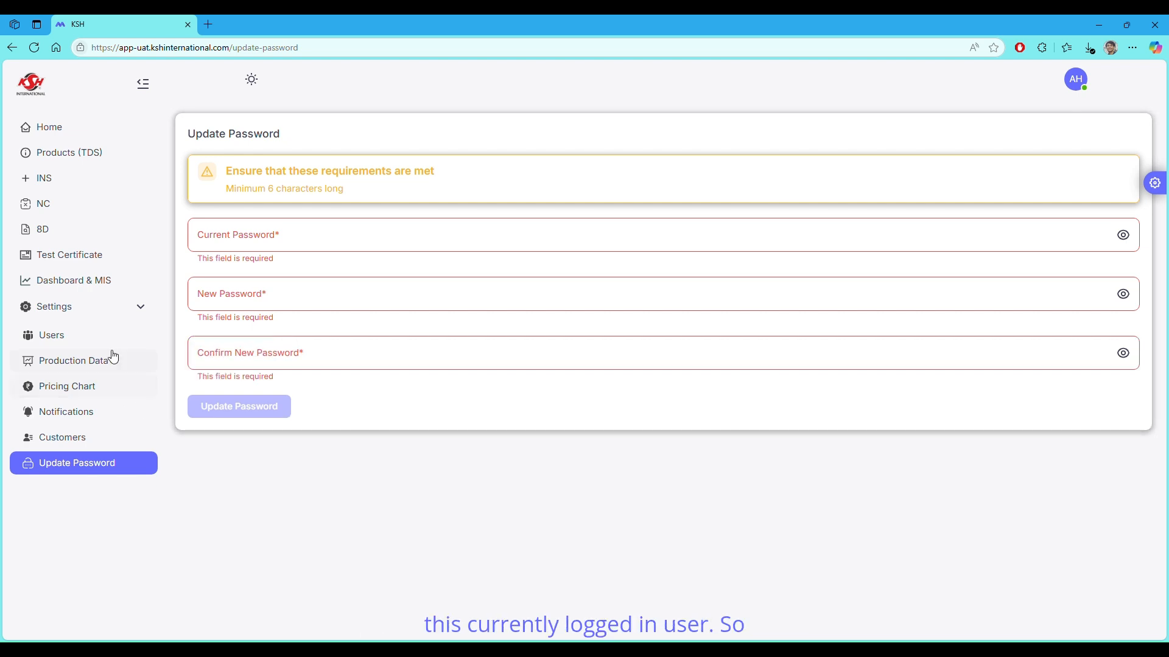